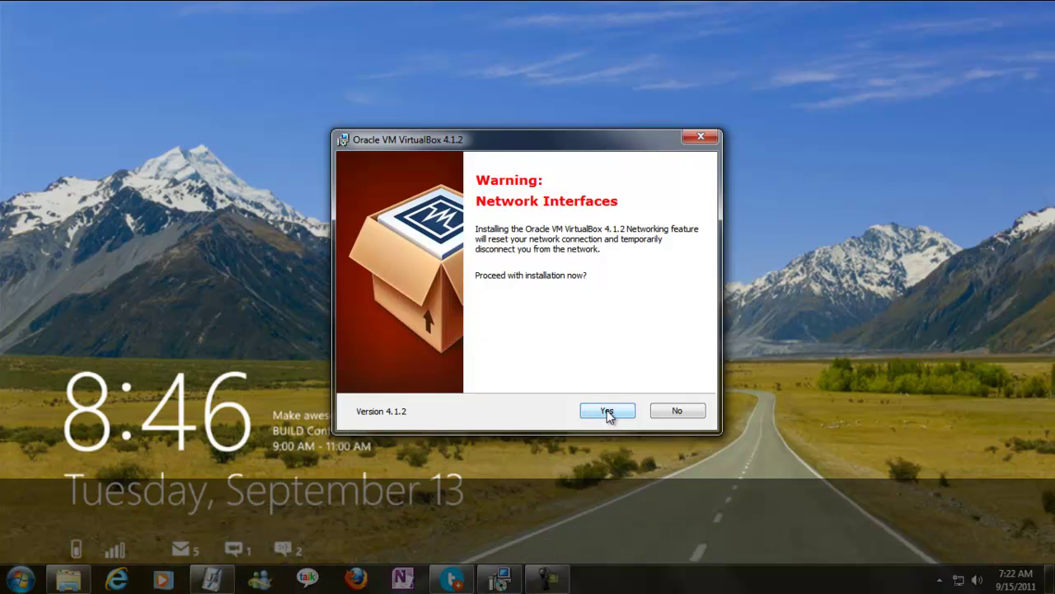
# - Proceed with the Oracle VM VirtualBox 4.1.2 installation, accepting the temporary network disconnection
pyautogui.click(607, 410)
pyautogui.click(606, 409)
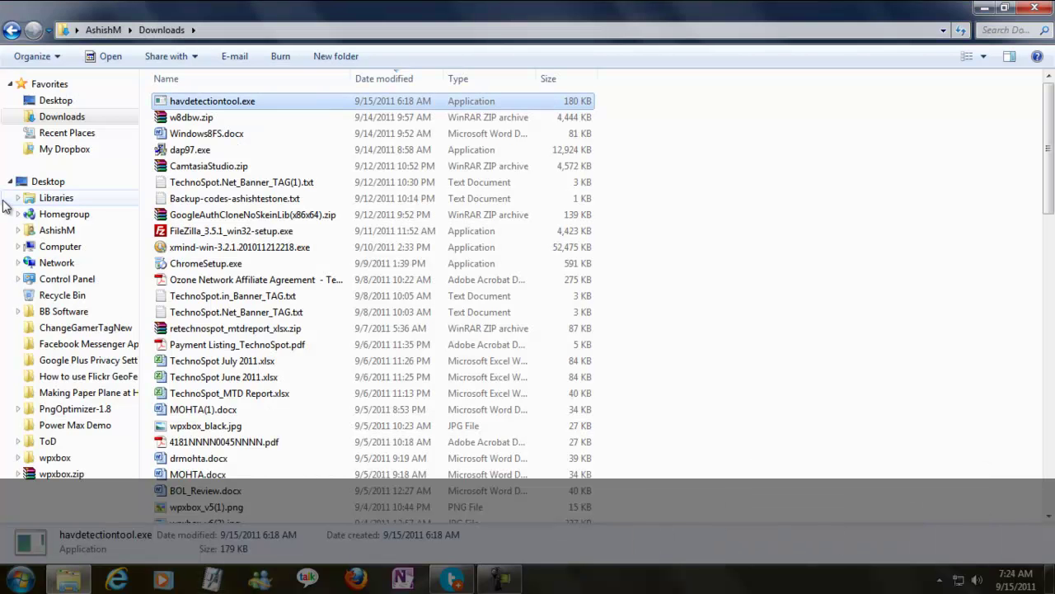
# - Run havdetectiontool.exe from Downloads to check hardware-assisted virtualization support, agreeing to send data to Microsoft
pyautogui.doubleClick(214, 104)
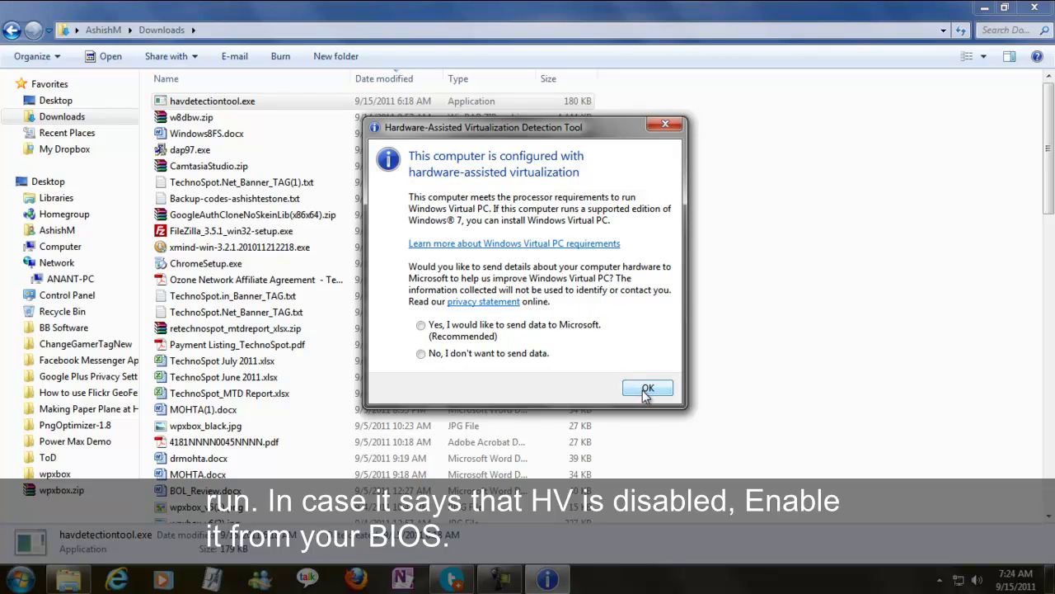
pyautogui.click(568, 330)
pyautogui.click(648, 388)
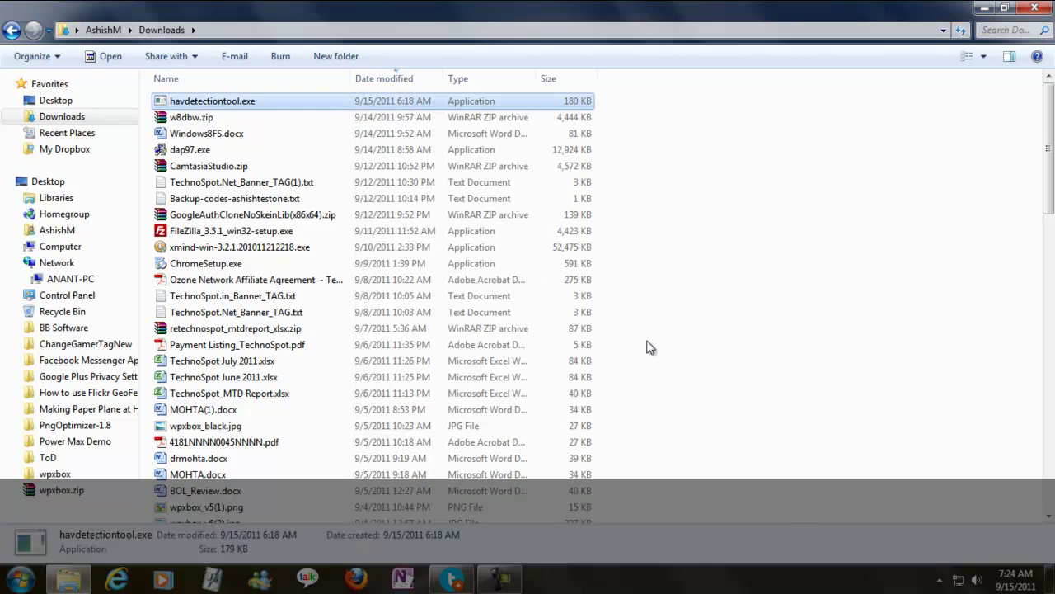
# - Minimize the Downloads folder window and launch Oracle VM VirtualBox
pyautogui.click(984, 7)
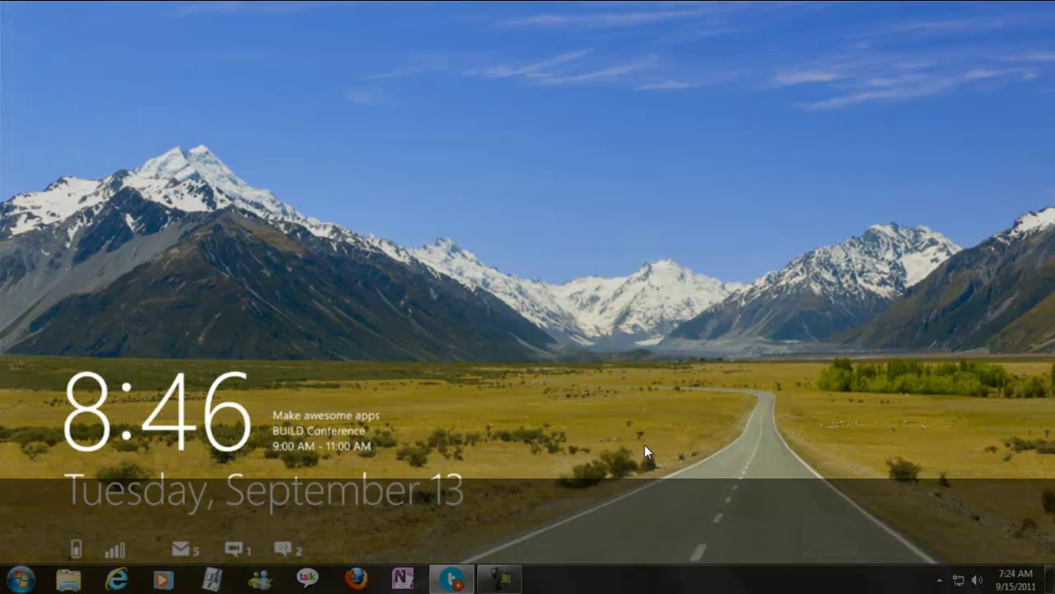
pyautogui.click(19, 579)
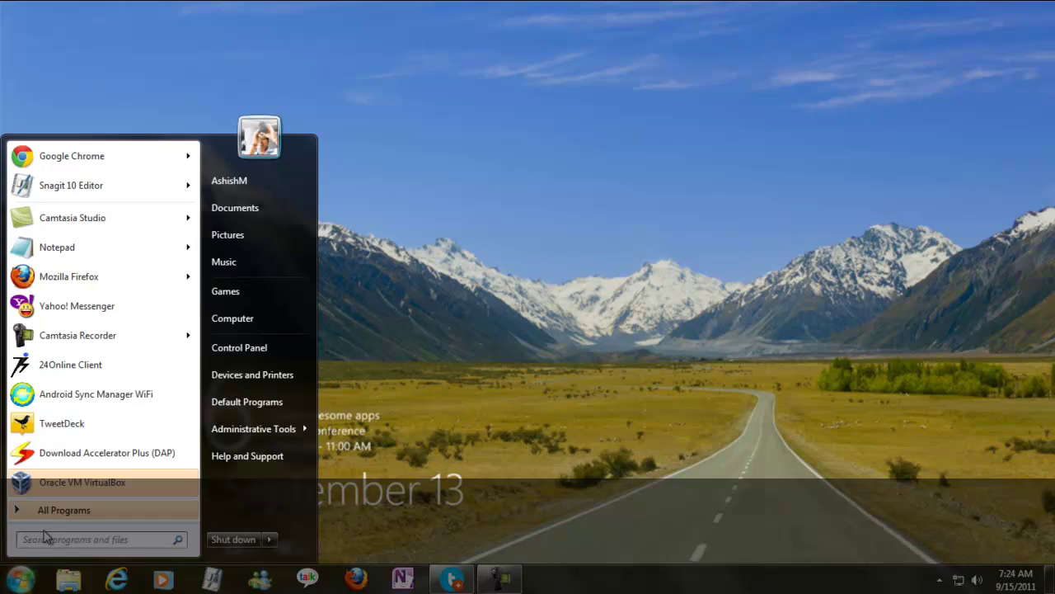
pyautogui.click(66, 486)
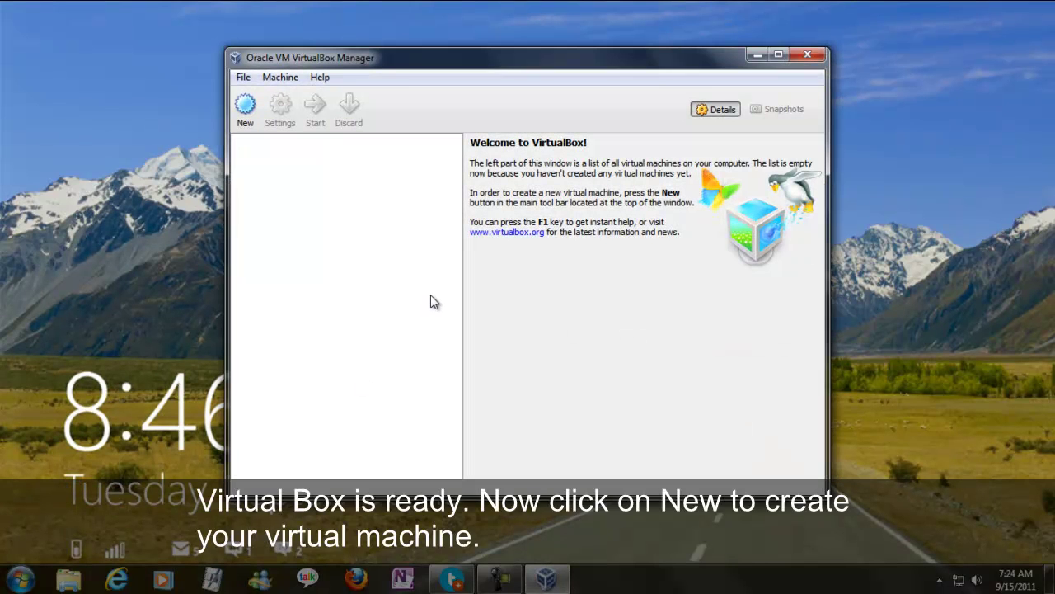
# - Start a new virtual machine and name it "Windows 8 Dev Preview"
pyautogui.click(247, 110)
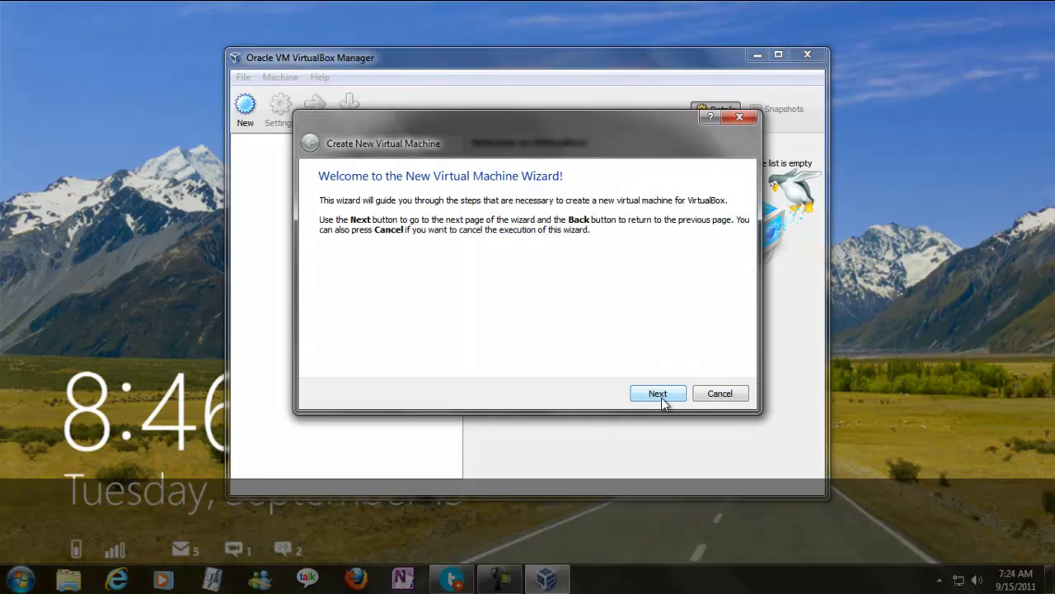
pyautogui.click(659, 394)
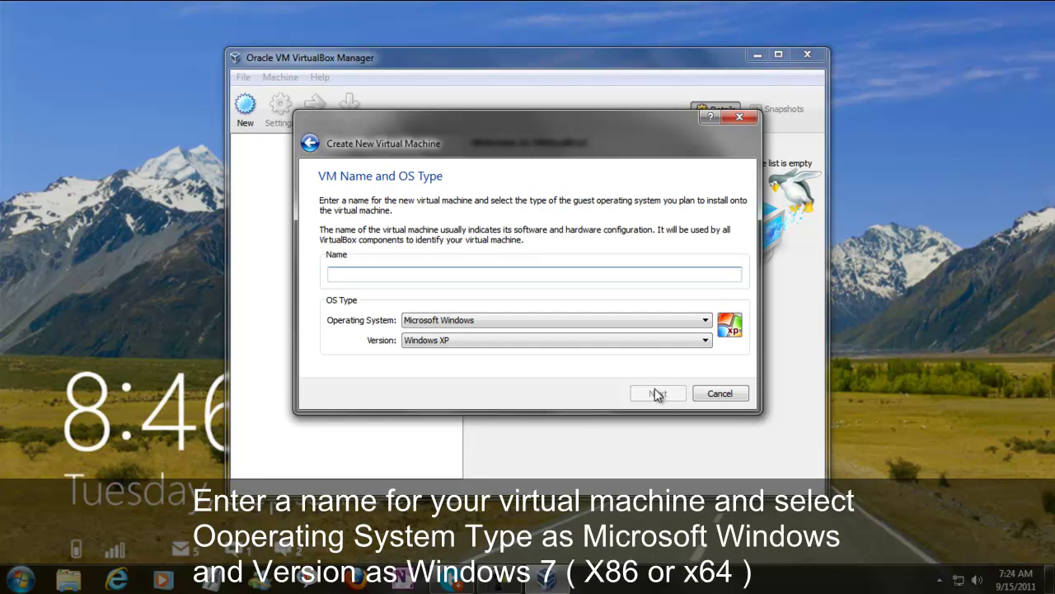
pyautogui.write('Windows')
pyautogui.press('BackSpace')
pyautogui.press('BackSpace')
pyautogui.press('BackSpace')
pyautogui.press('BackSpace')
pyautogui.press('BackSpace')
pyautogui.press('BackSpace')
pyautogui.press('BackSpace')
pyautogui.write('Windows ')
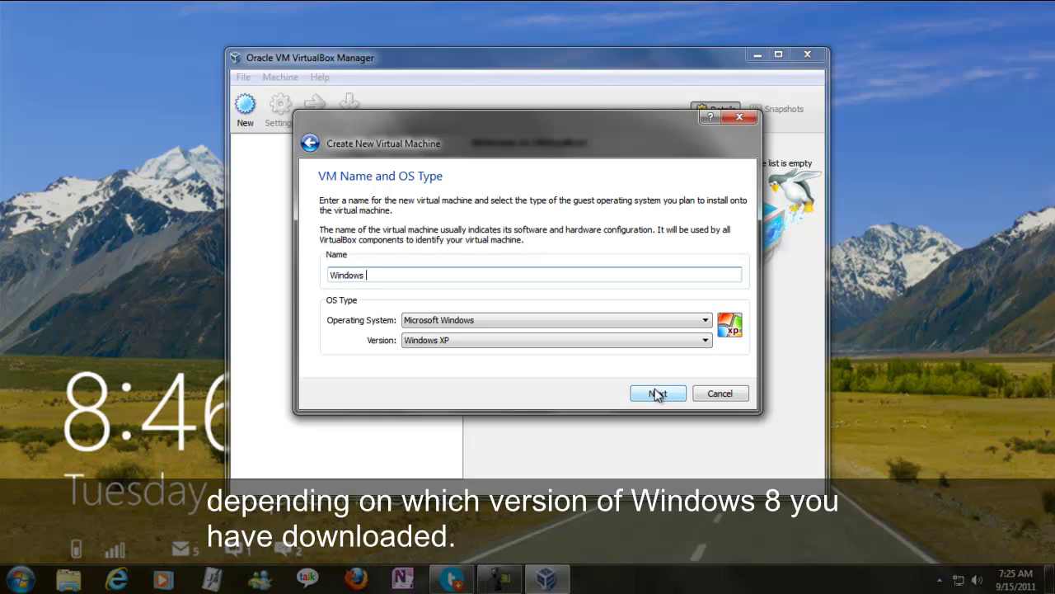
pyautogui.write('8 Dev Preview')
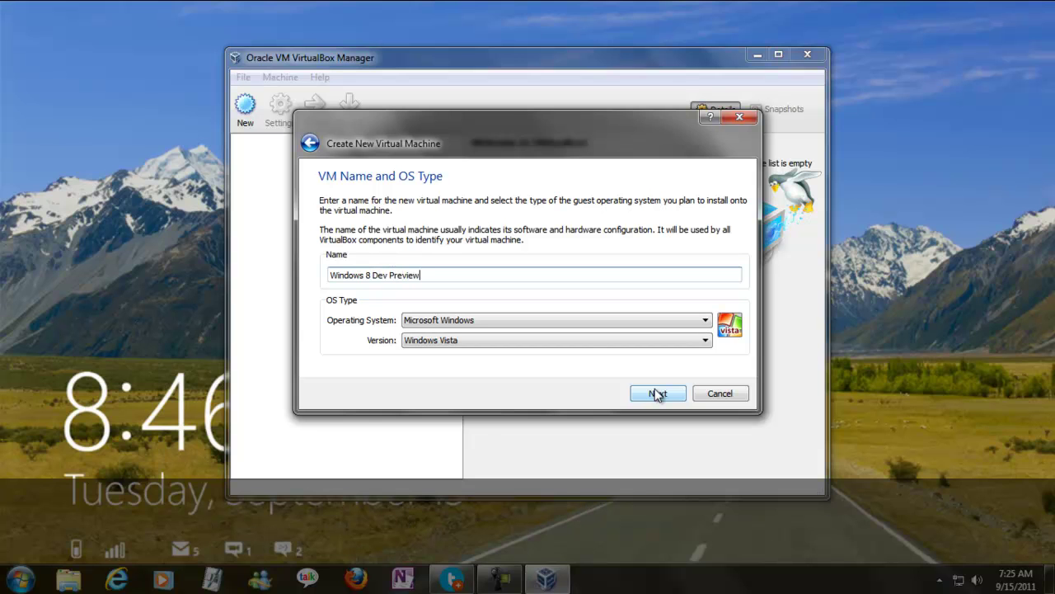
# - Set the guest operating system version to Windows 7 (64 bit) and continue to the memory settings
pyautogui.click(529, 338)
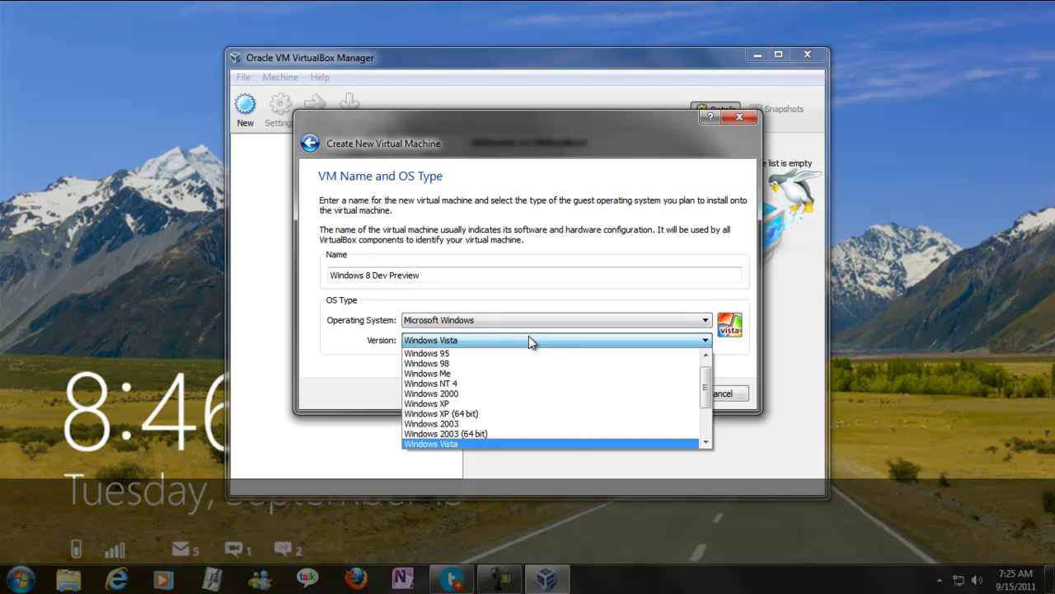
pyautogui.moveTo(707, 405); pyautogui.dragTo(707, 427)
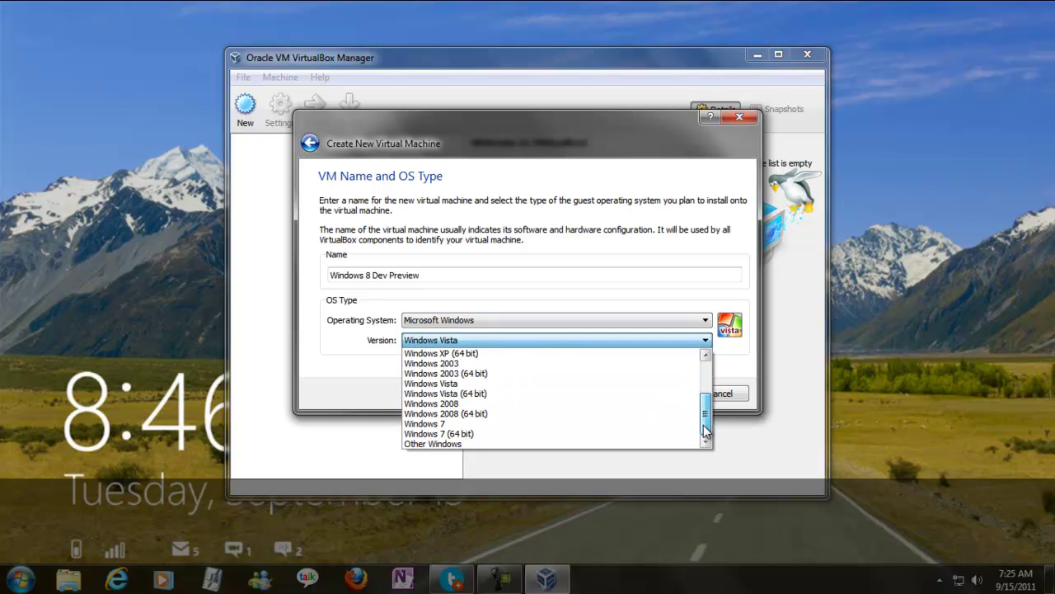
pyautogui.click(629, 432)
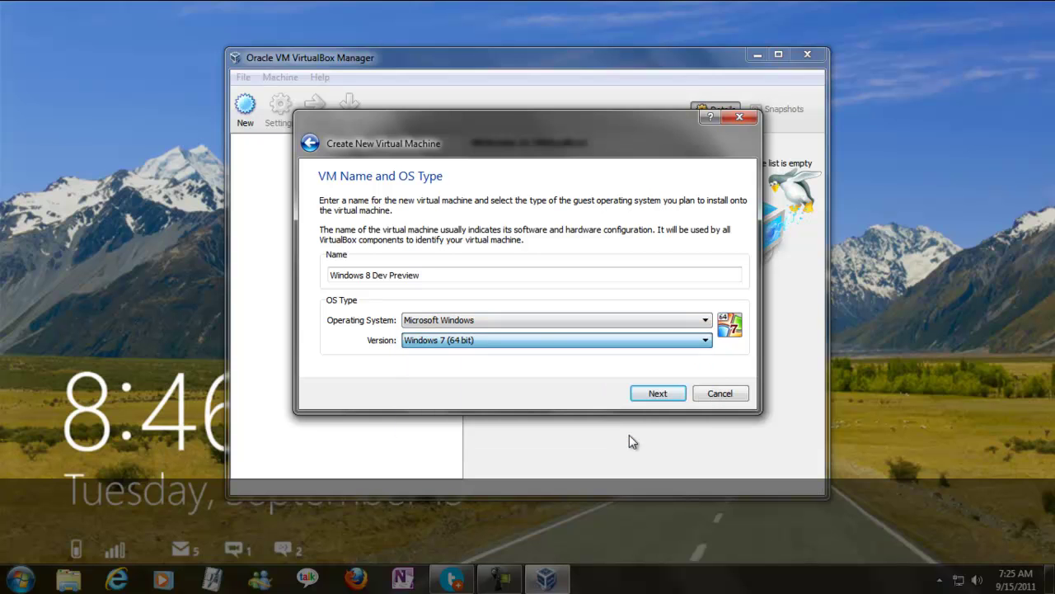
pyautogui.click(657, 396)
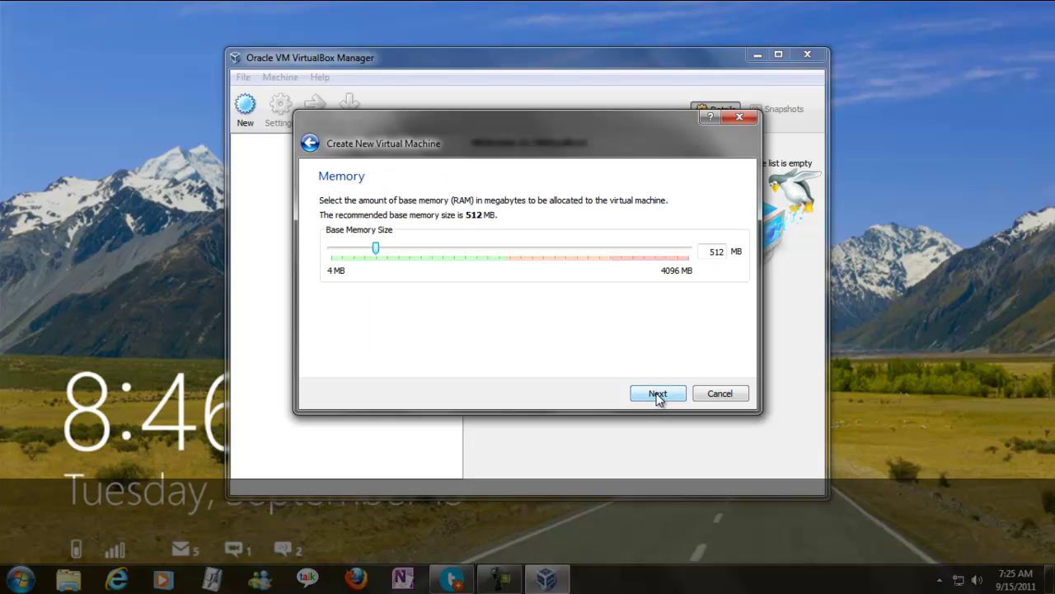
# - Allocate 2048 MB of base memory to the virtual machine and continue to the hard disk settings
pyautogui.moveTo(379, 254); pyautogui.dragTo(519, 259)
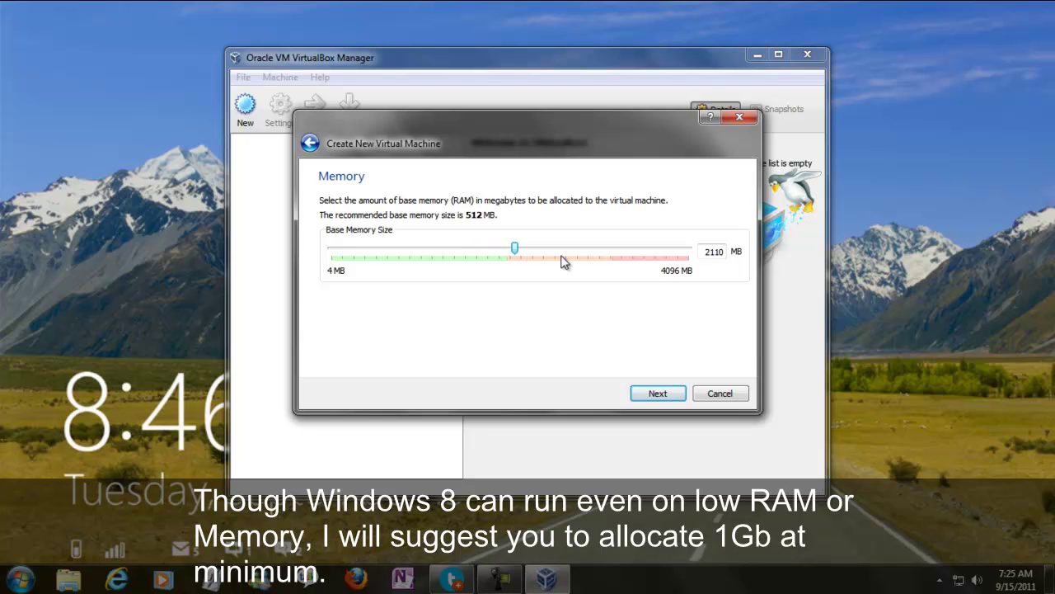
pyautogui.doubleClick(715, 251)
pyautogui.write('2048')
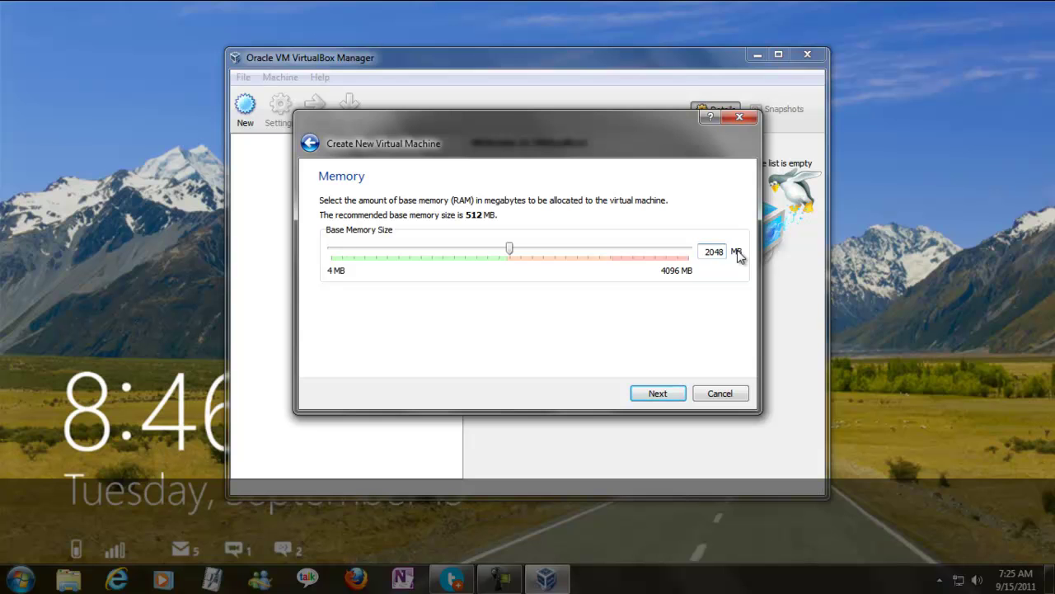
pyautogui.click(653, 396)
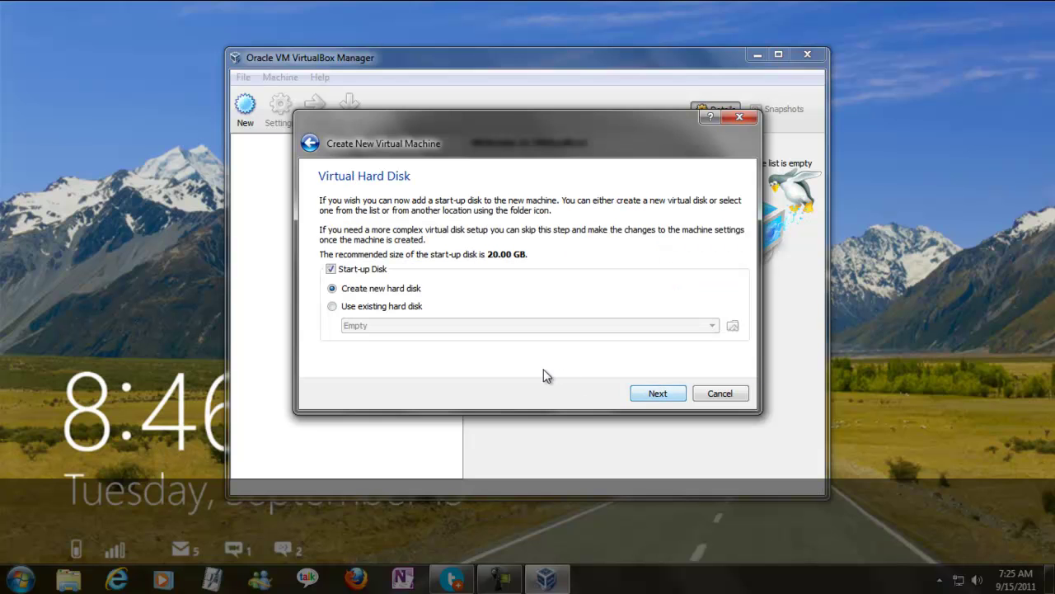
# - Choose to create a new start-up hard disk as a VDI file with fixed size storage
pyautogui.click(357, 270)
pyautogui.click(355, 270)
pyautogui.click(658, 394)
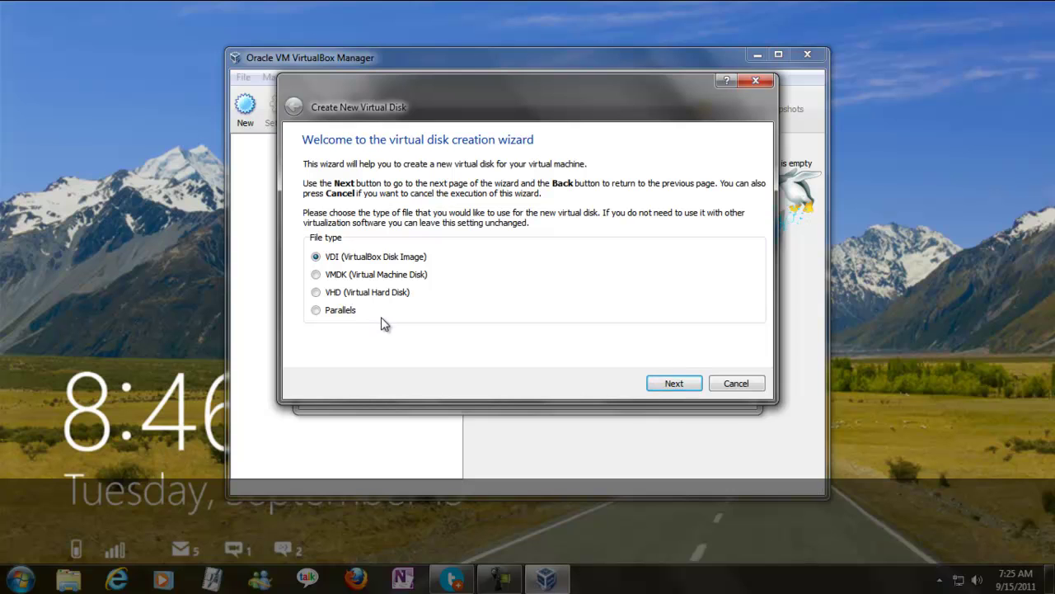
pyautogui.click(657, 385)
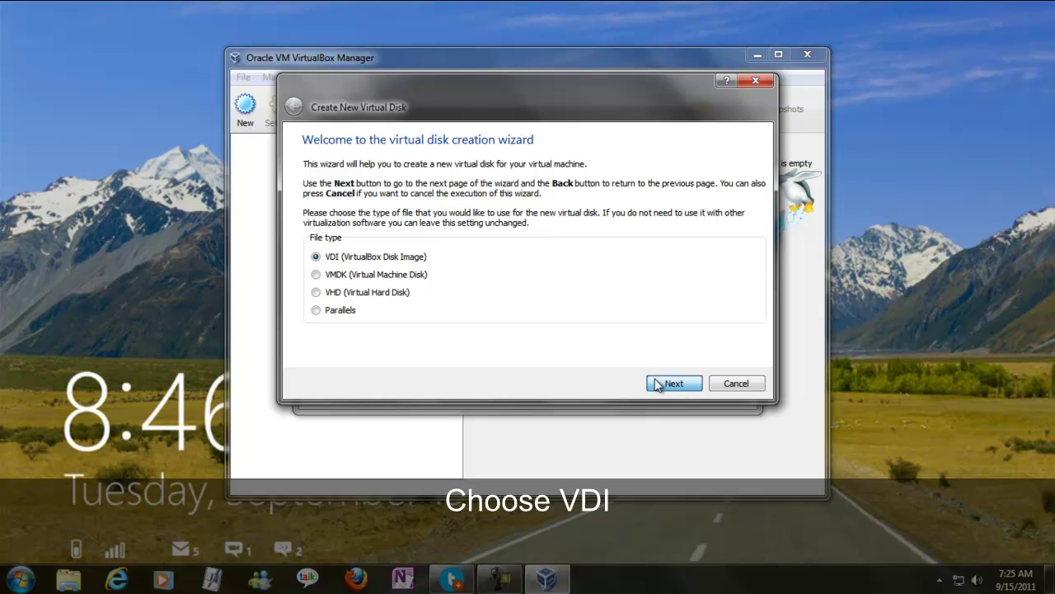
pyautogui.click(326, 265)
pyautogui.click(674, 383)
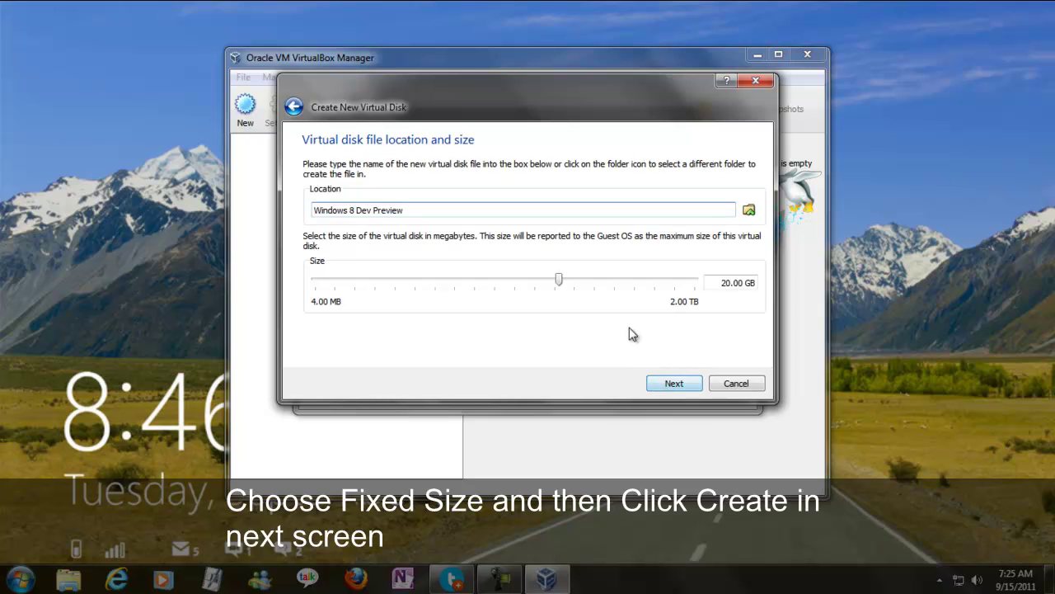
# - Set the virtual disk size to 80 GB and try to create the disk in the default location
pyautogui.click(730, 282)
pyautogui.press('BackSpace')
pyautogui.write('8')
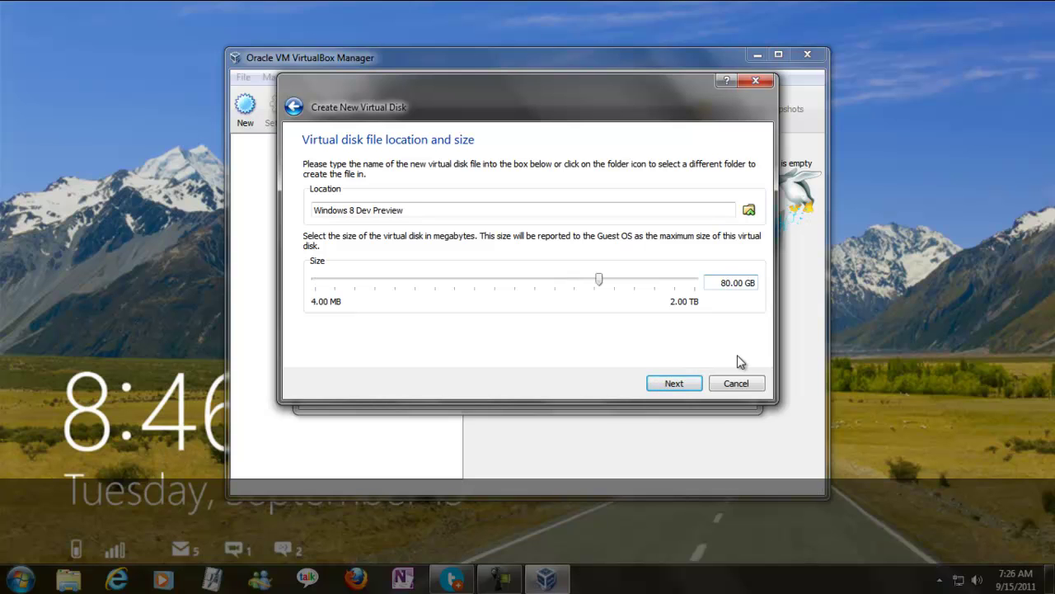
pyautogui.click(678, 384)
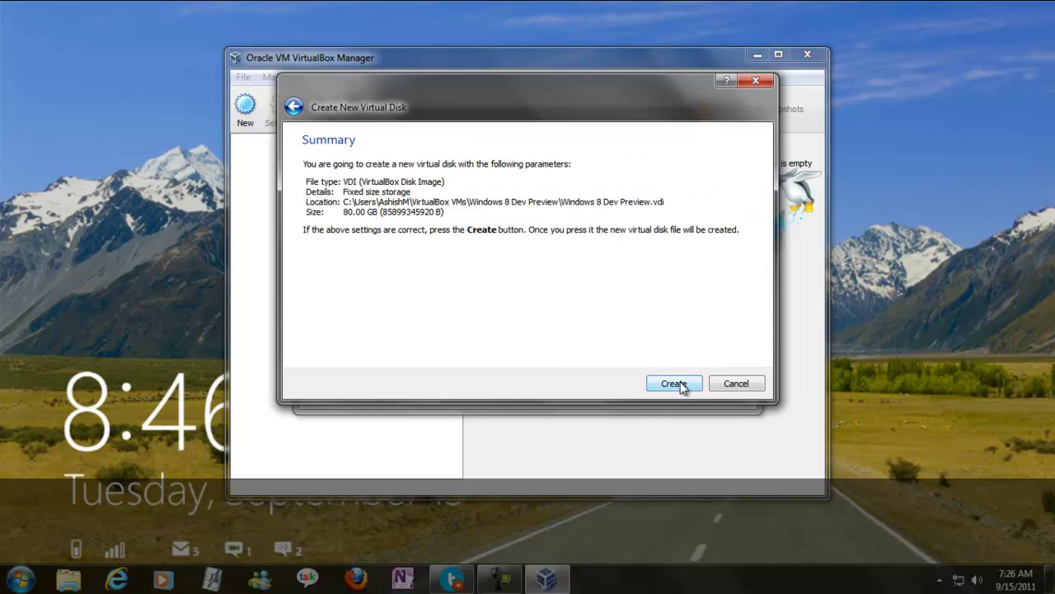
pyautogui.click(674, 384)
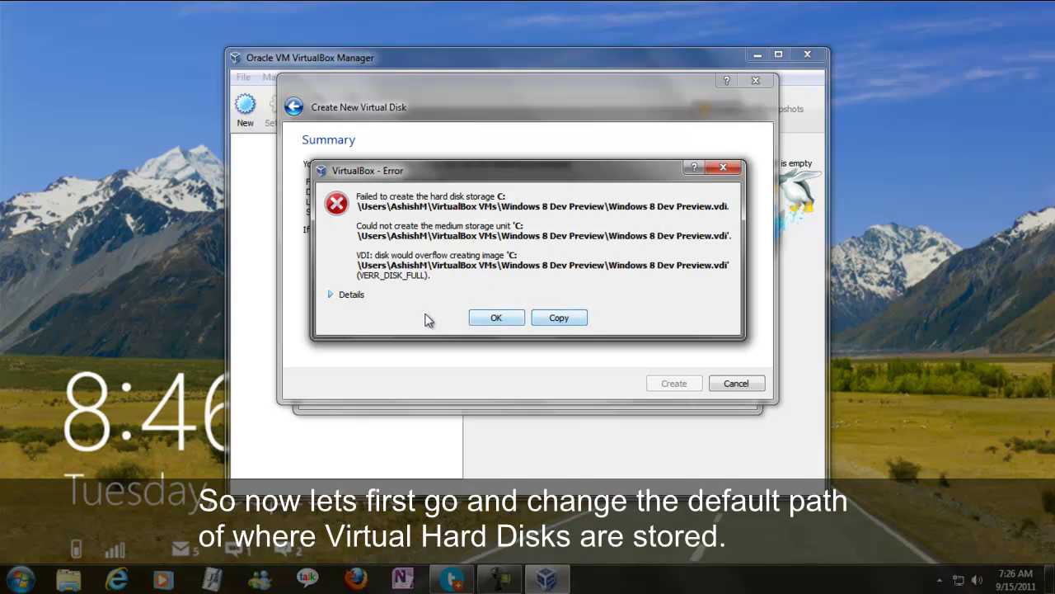
# - Expand and dismiss the disk creation error, and cancel both the virtual disk and virtual machine wizards
pyautogui.click(345, 294)
pyautogui.click(492, 369)
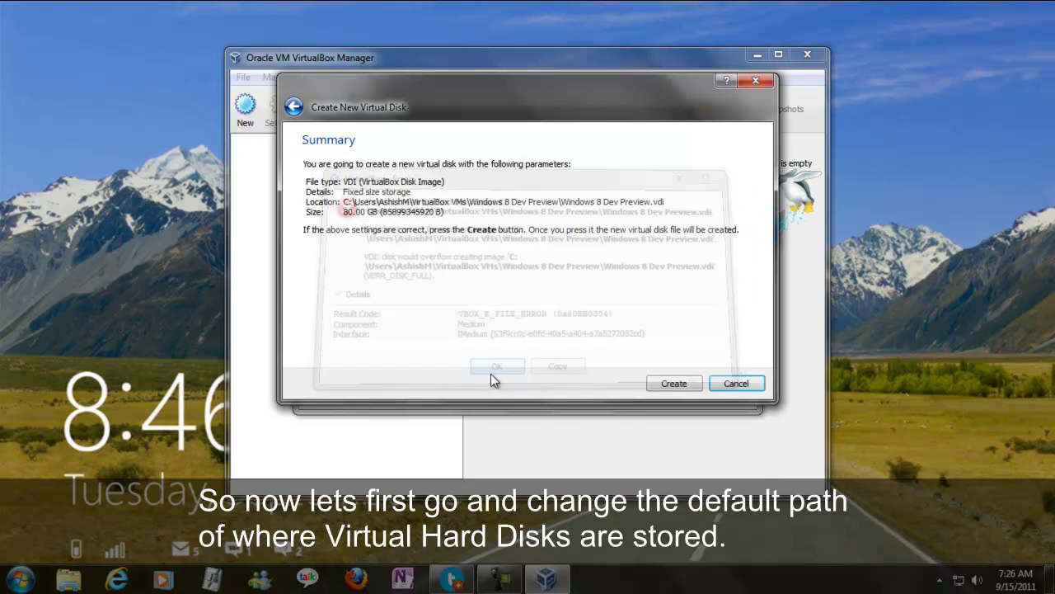
pyautogui.click(737, 385)
pyautogui.click(732, 386)
# - Open the general VirtualBox preferences and browse for another default machine folder
pyautogui.click(285, 80)
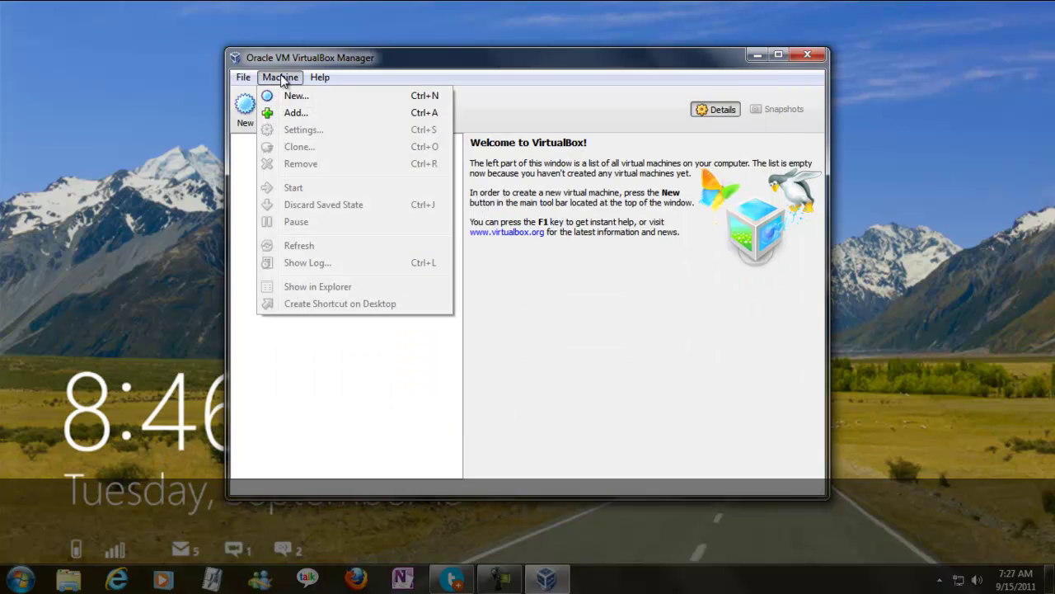
pyautogui.moveTo(239, 77)
pyautogui.click(293, 156)
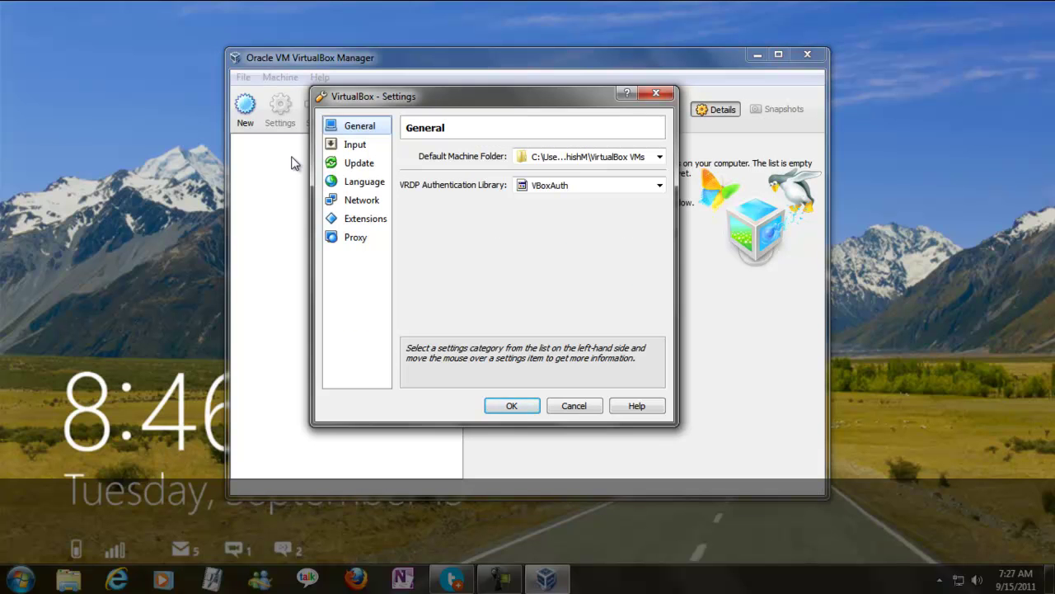
pyautogui.click(660, 158)
pyautogui.click(548, 184)
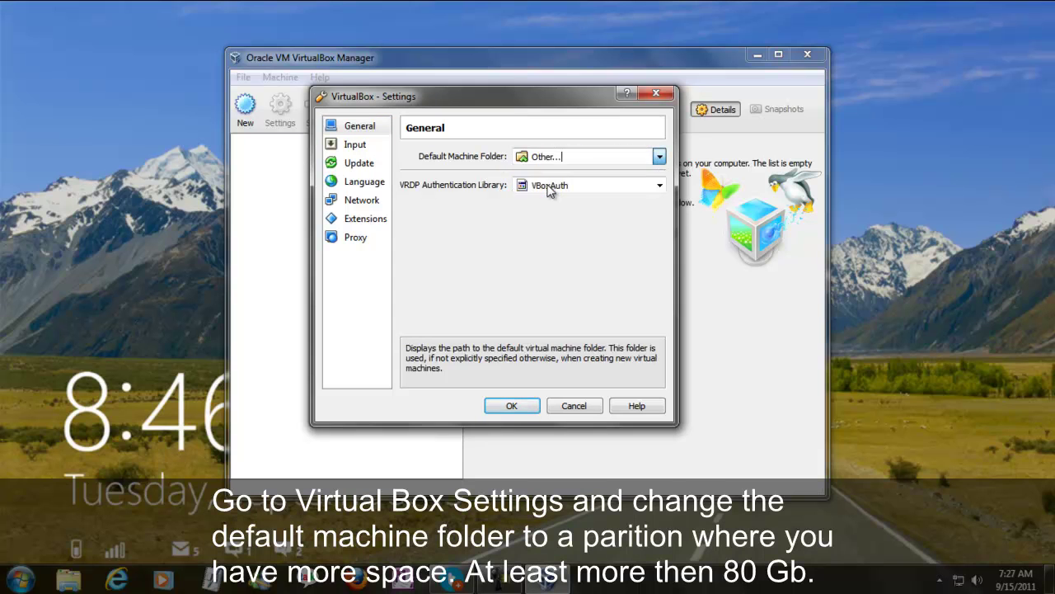
# - Create a folder named "Windows 8" on the Home Server Test (L:) drive
pyautogui.moveTo(631, 266)
pyautogui.mouseDown()
pyautogui.moveTo(630, 324)
pyautogui.moveTo(627, 272)
pyautogui.mouseUp()
pyautogui.click(426, 267)
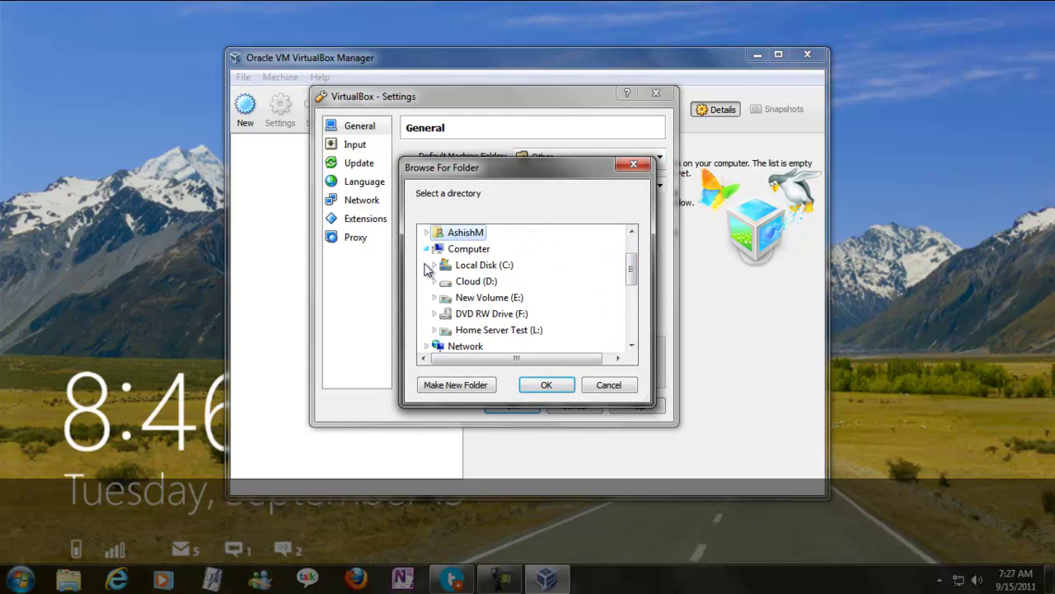
pyautogui.doubleClick(499, 329)
pyautogui.moveTo(630, 259); pyautogui.dragTo(631, 295)
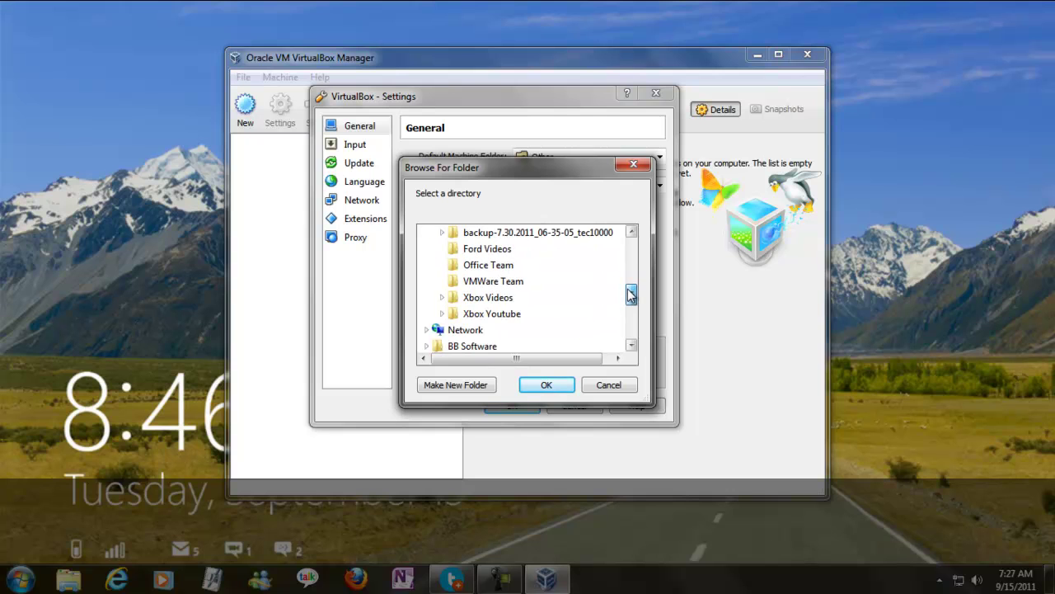
pyautogui.click(482, 384)
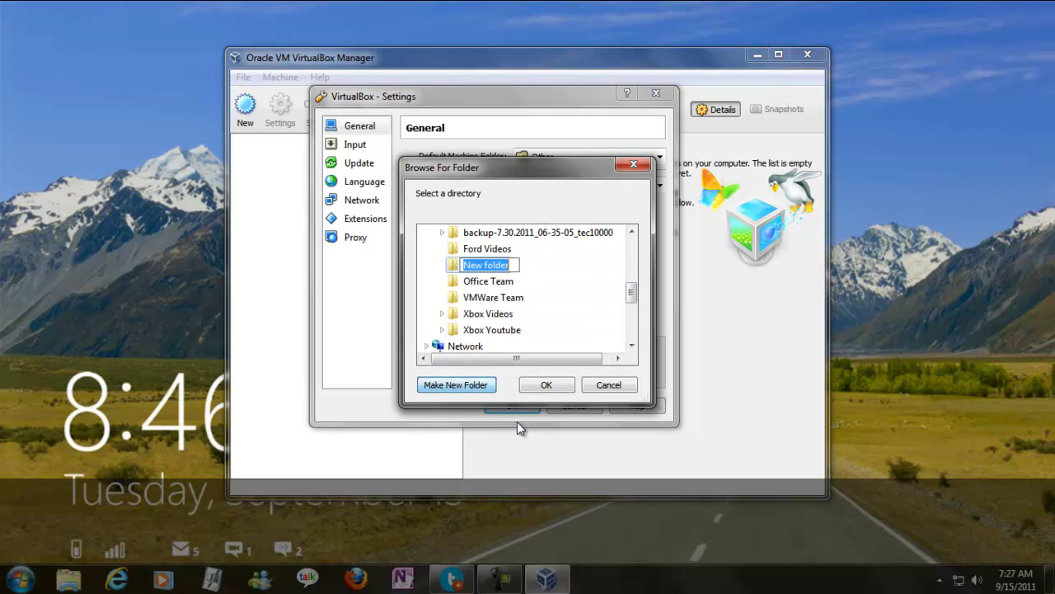
pyautogui.write('Windows 8')
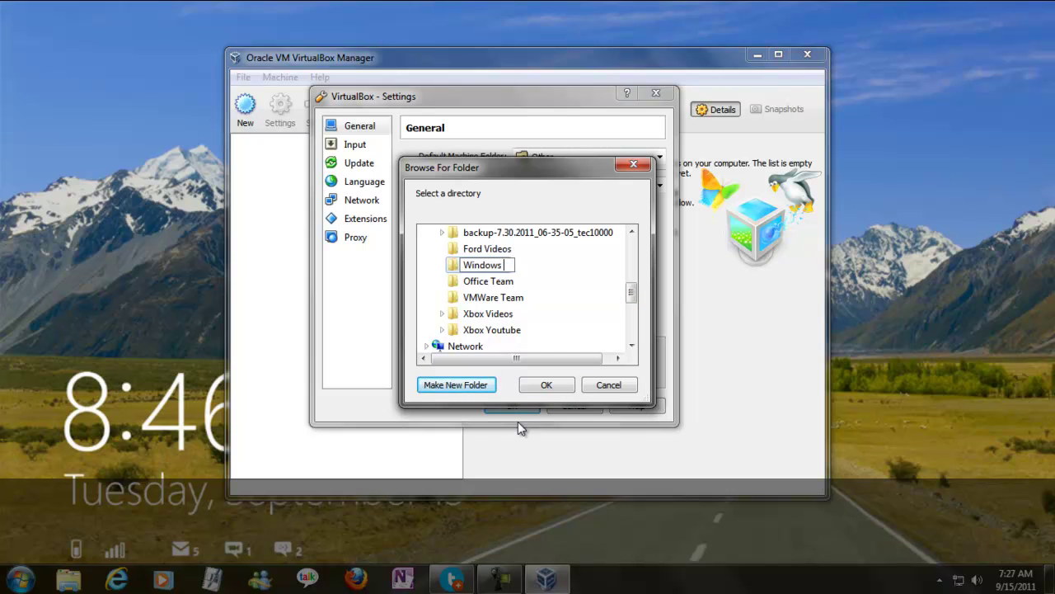
pyautogui.press('Return')
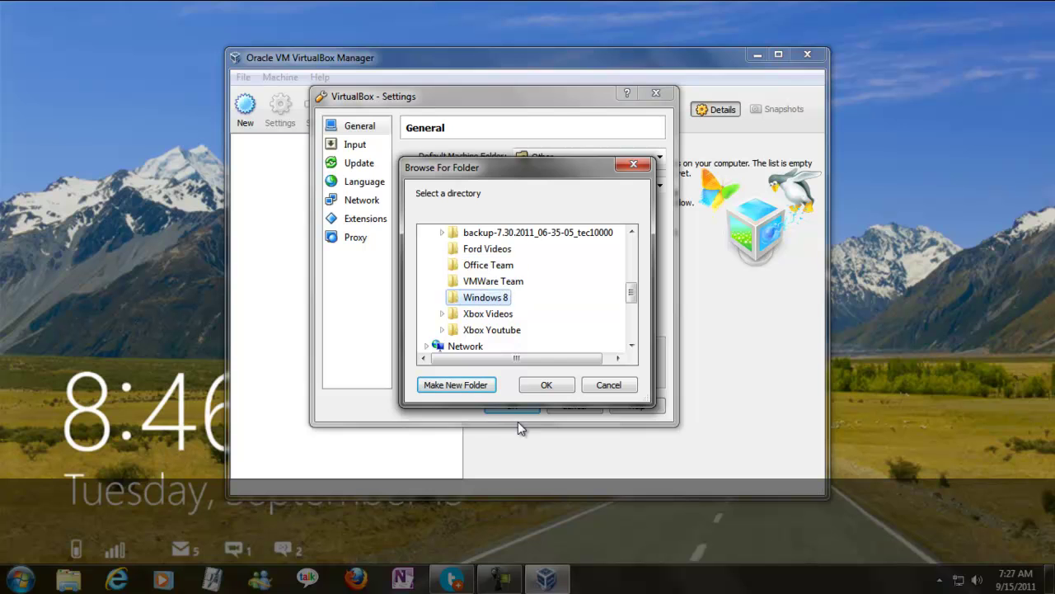
# - Use L:\Windows 8 as the default machine folder and save the preferences
pyautogui.click(551, 385)
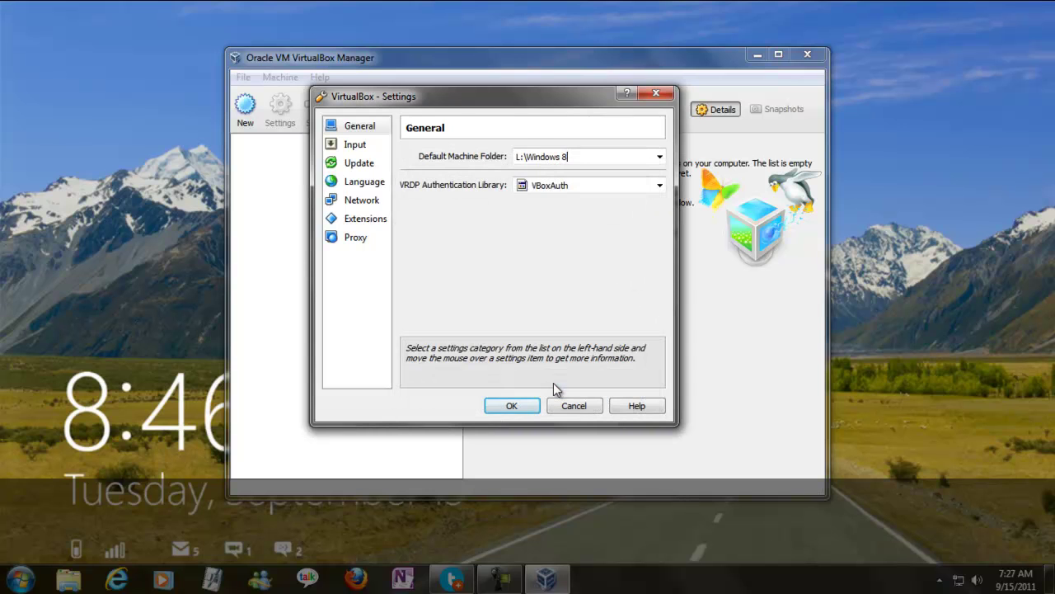
pyautogui.click(660, 186)
pyautogui.click(660, 187)
pyautogui.click(513, 405)
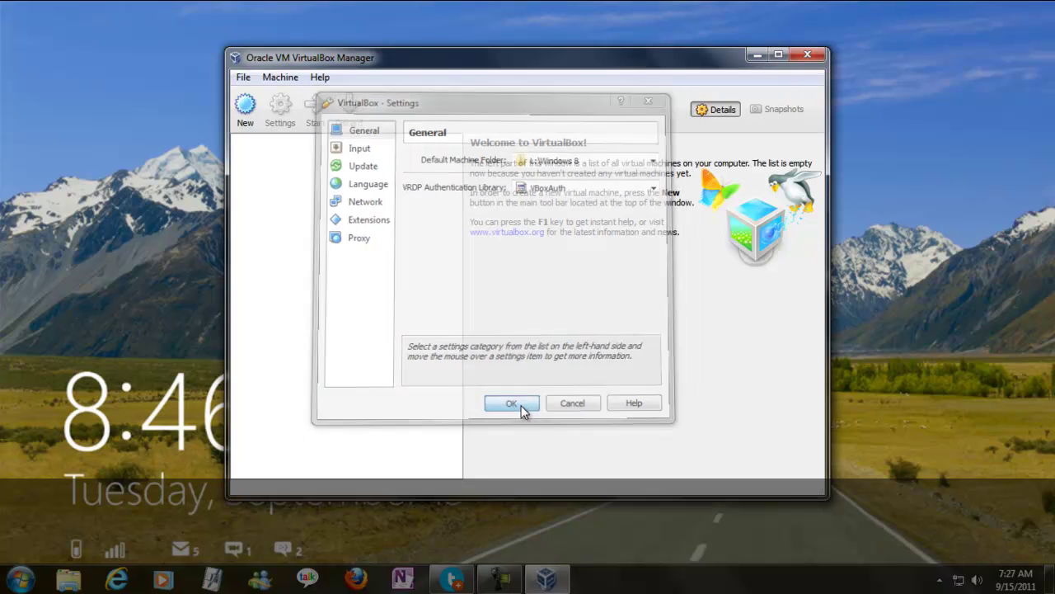
# - Create an 80 GB fixed-size VDI virtual disk named Windows 8 Dev in the L:\Windows 8 machine folder
pyautogui.click(269, 80)
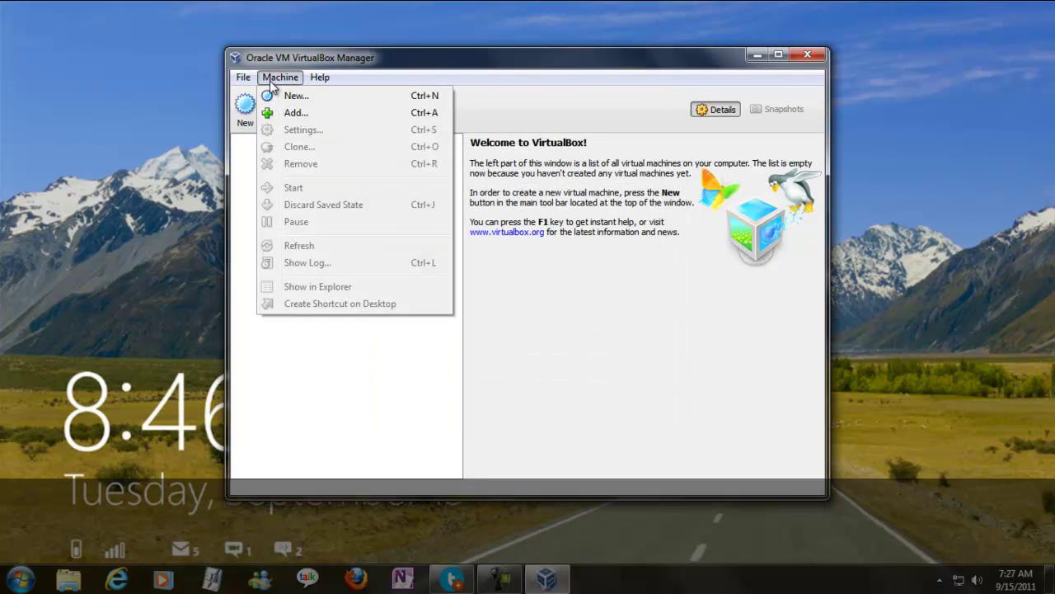
pyautogui.moveTo(243, 76)
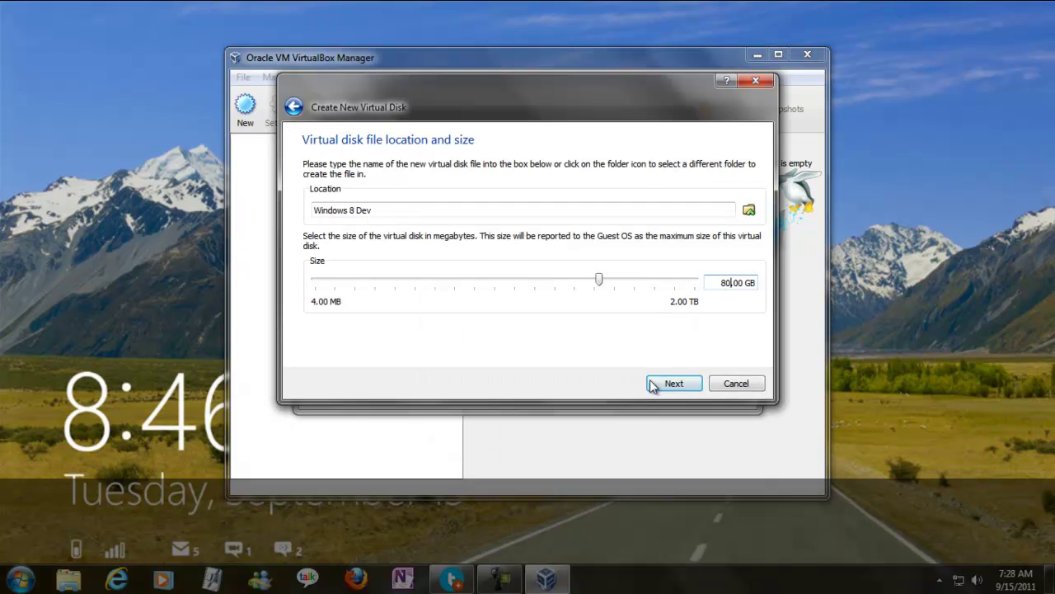
pyautogui.click(664, 387)
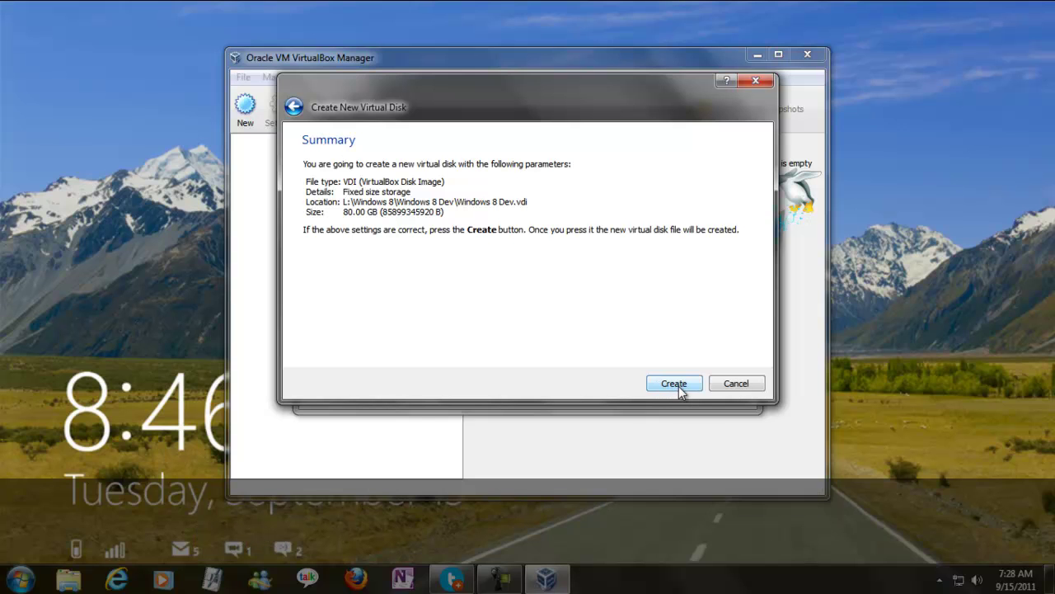
pyautogui.click(678, 385)
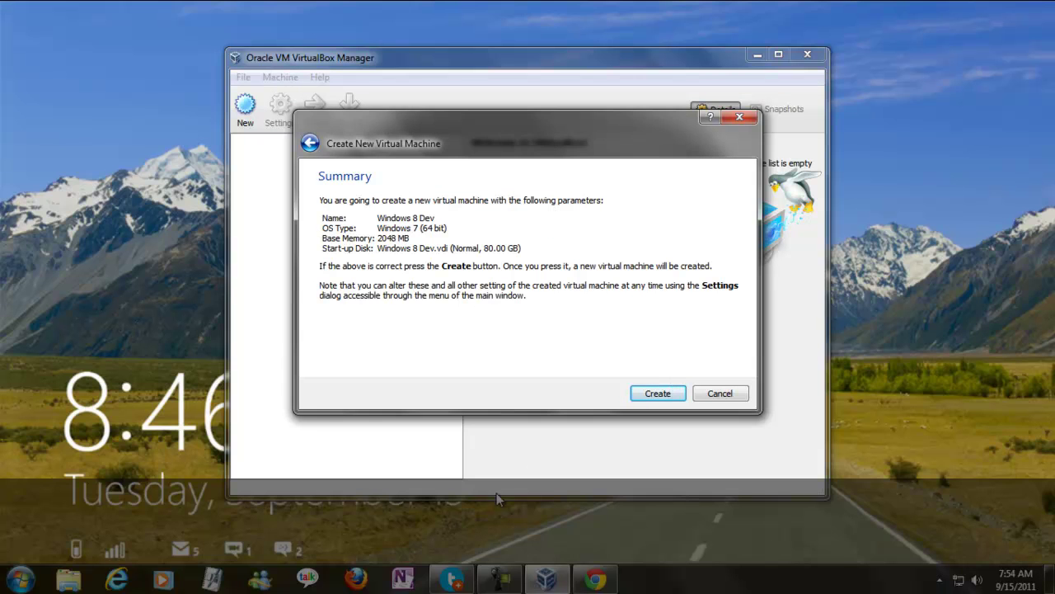
# - Create the Windows 8 Dev virtual machine from the summary and maximize the manager window
pyautogui.click(500, 580)
pyautogui.click(503, 581)
pyautogui.click(648, 395)
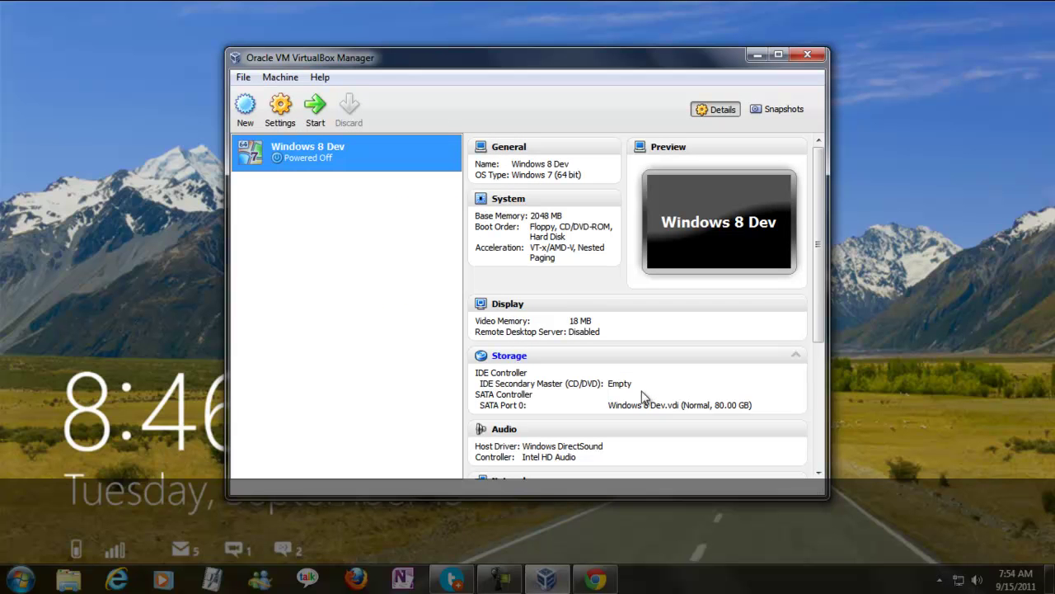
pyautogui.click(777, 56)
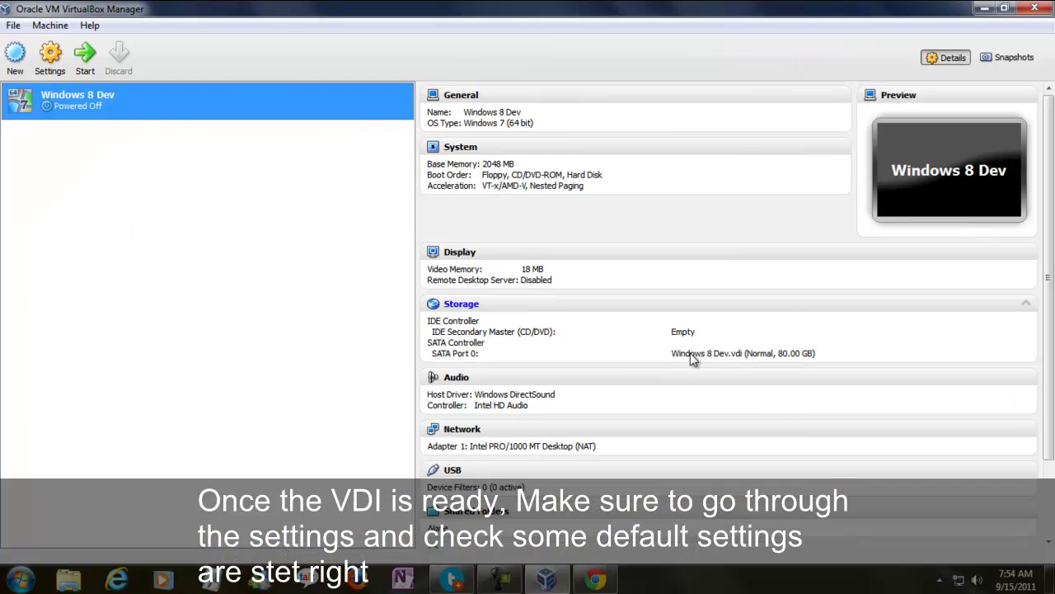
# - Look through the new machine's details and its shared folder settings, leaving them without saving
pyautogui.scroll(-3, 625, 419)
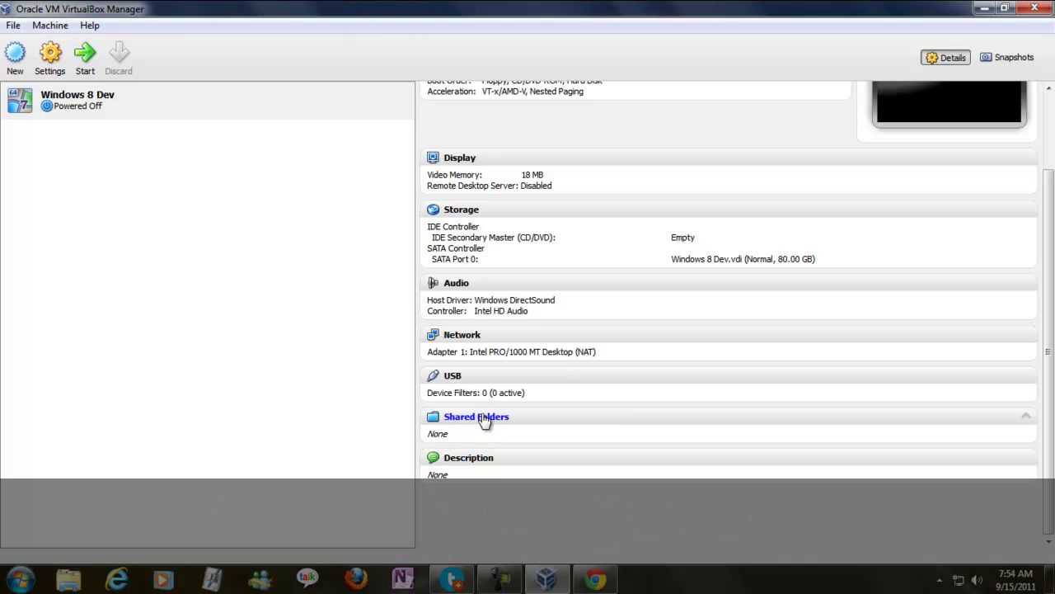
pyautogui.click(619, 399)
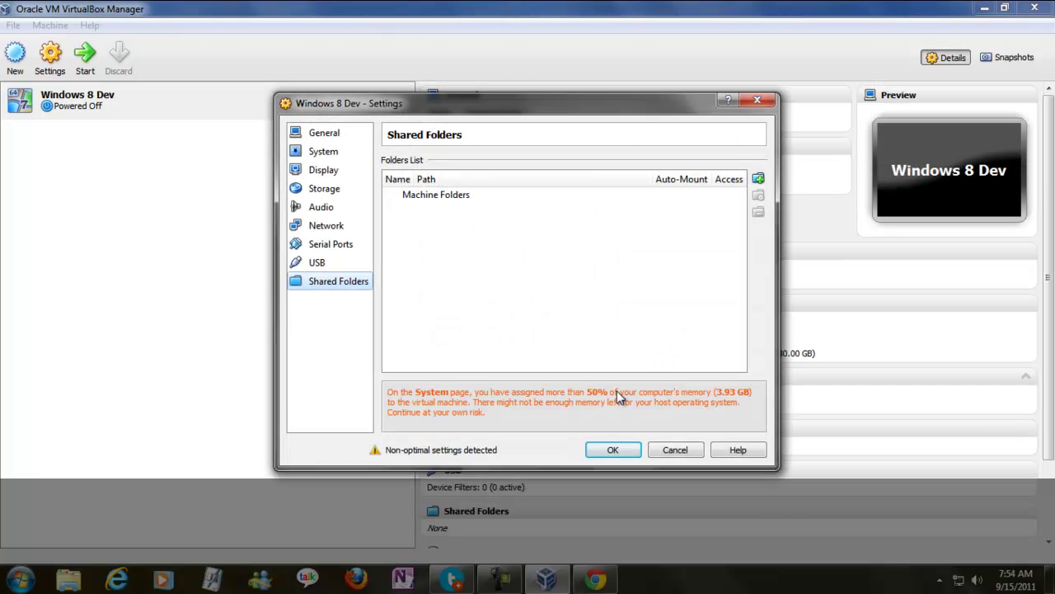
pyautogui.click(676, 452)
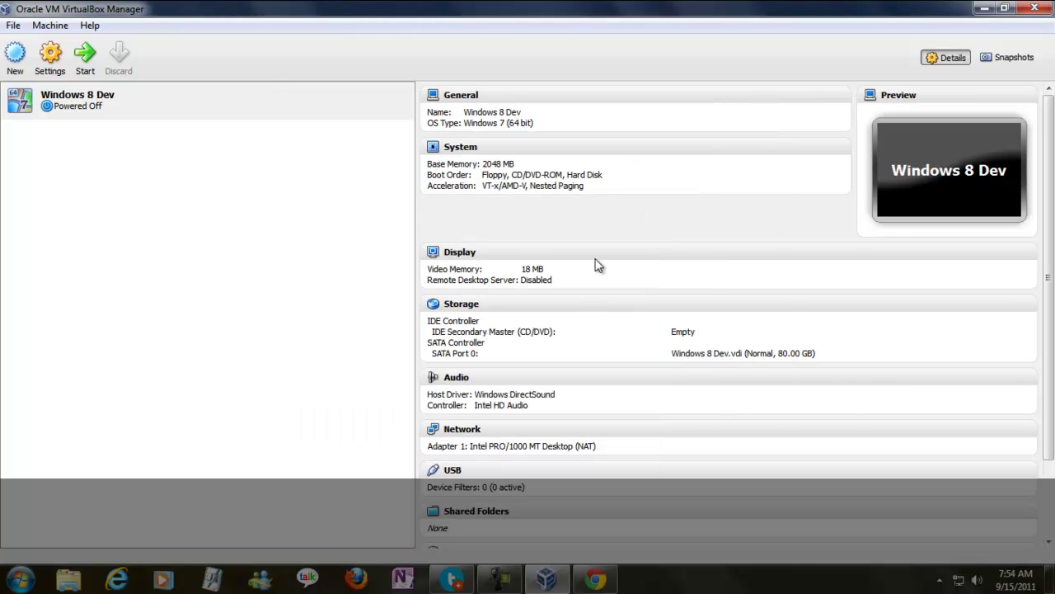
# - Review the Windows 8 Dev machine's general settings and remove Floppy from its boot order
pyautogui.click(122, 91)
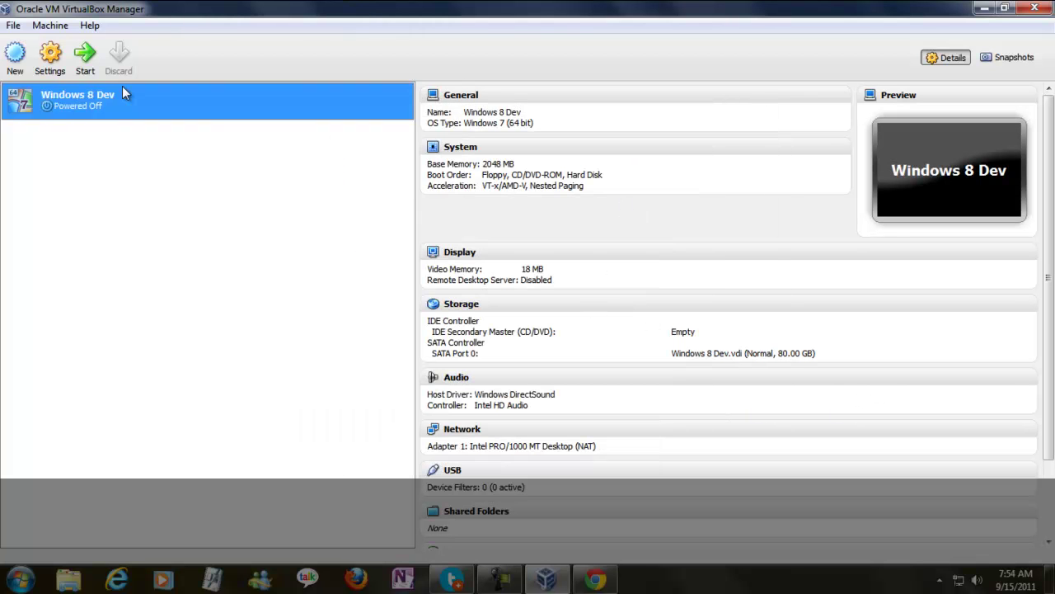
pyautogui.click(51, 54)
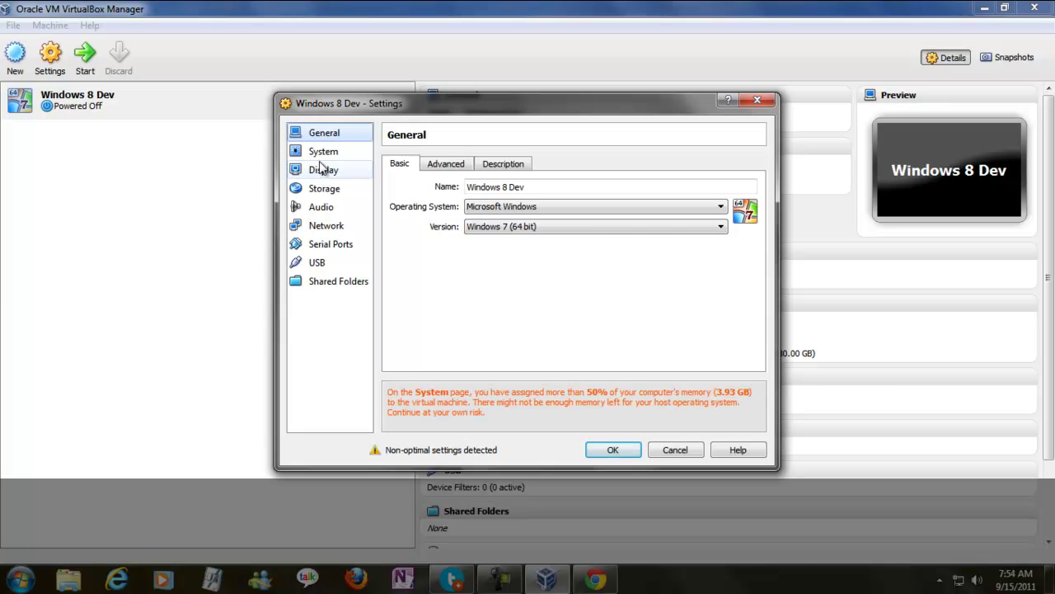
pyautogui.click(427, 166)
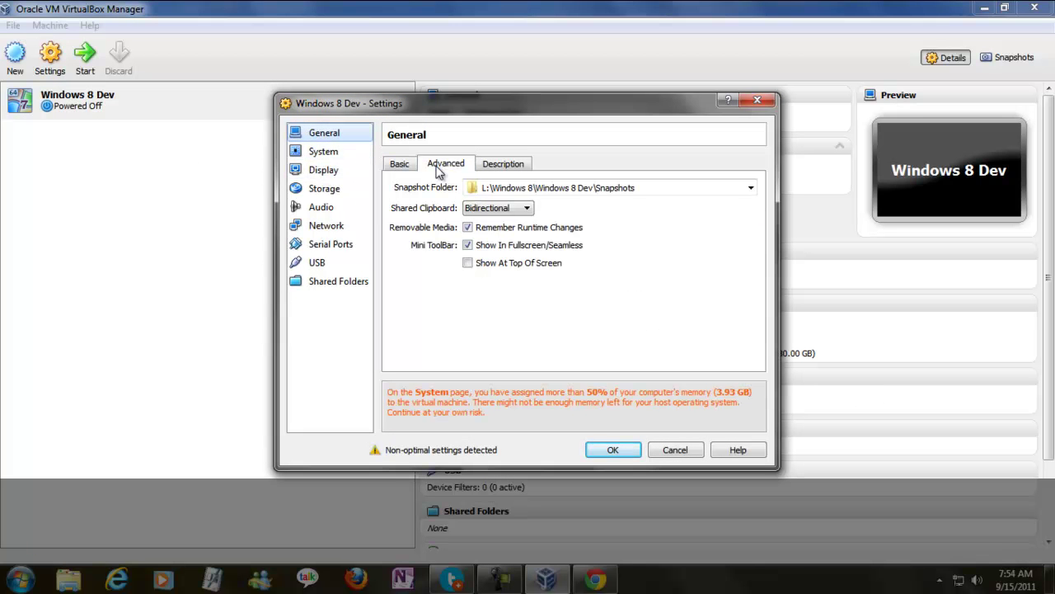
pyautogui.click(513, 165)
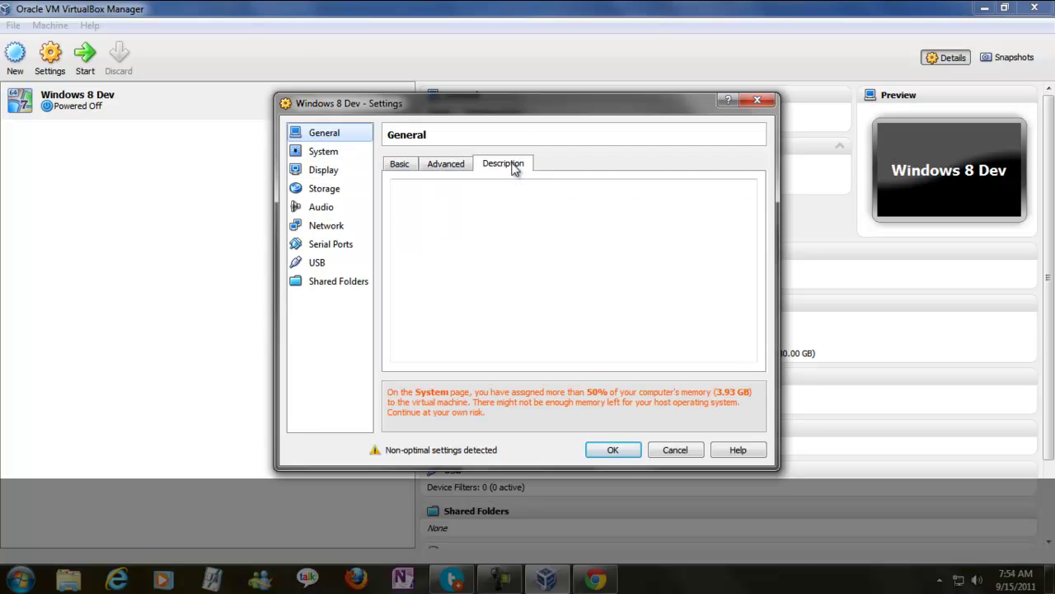
pyautogui.click(326, 153)
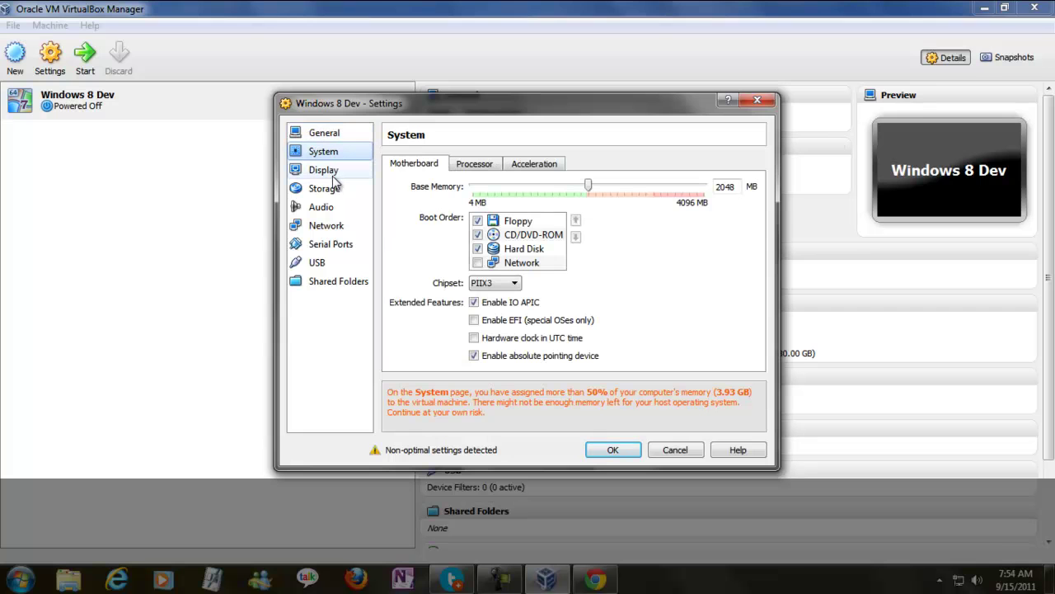
pyautogui.click(477, 221)
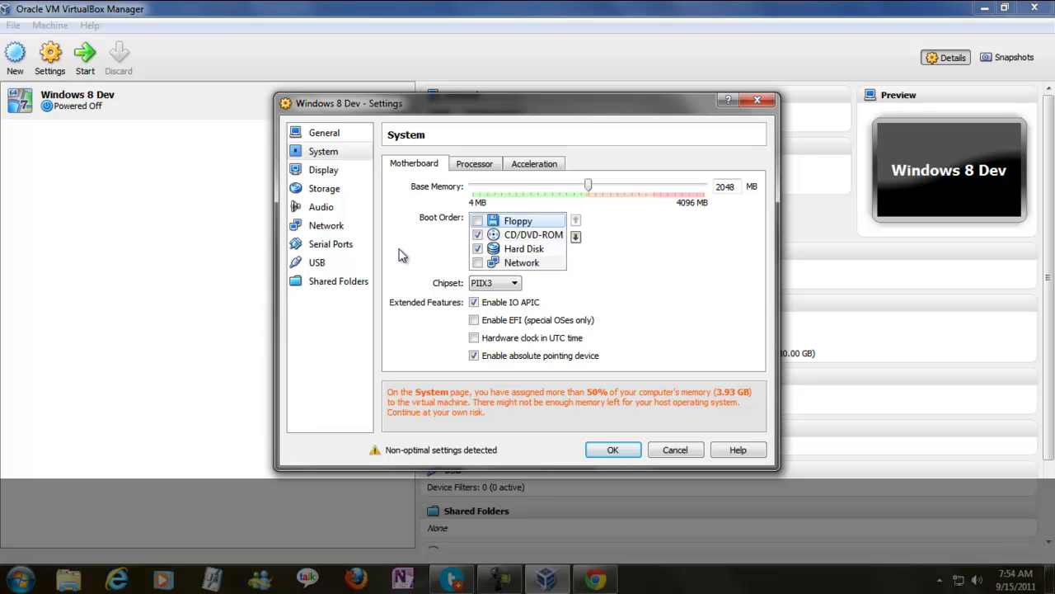
# - Review the display, storage, audio, network and serial port settings, and enable the USB 2.0 (EHCI) controller
pyautogui.click(326, 170)
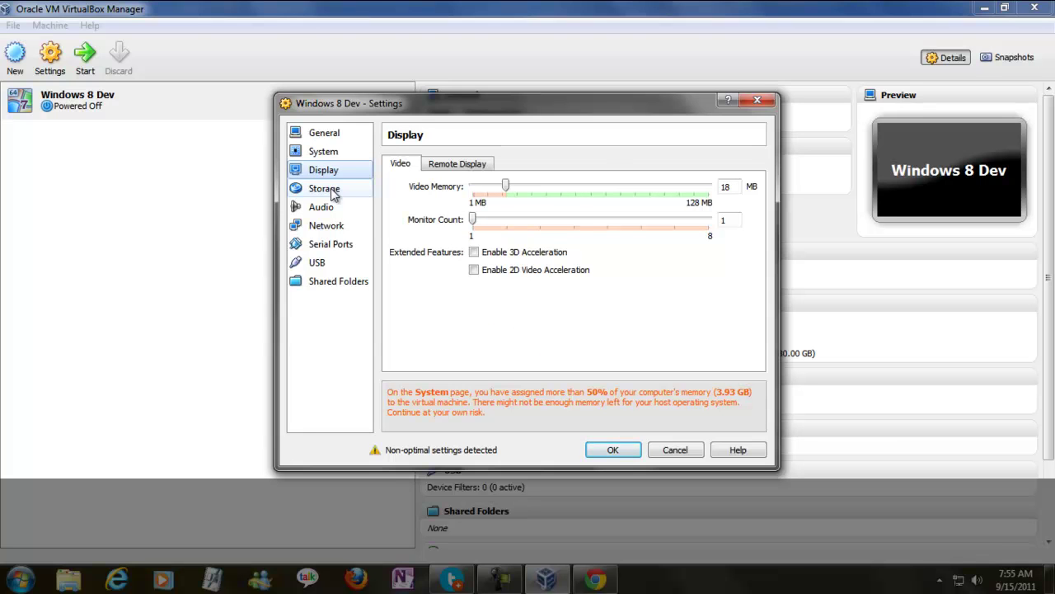
pyautogui.click(332, 191)
pyautogui.click(334, 208)
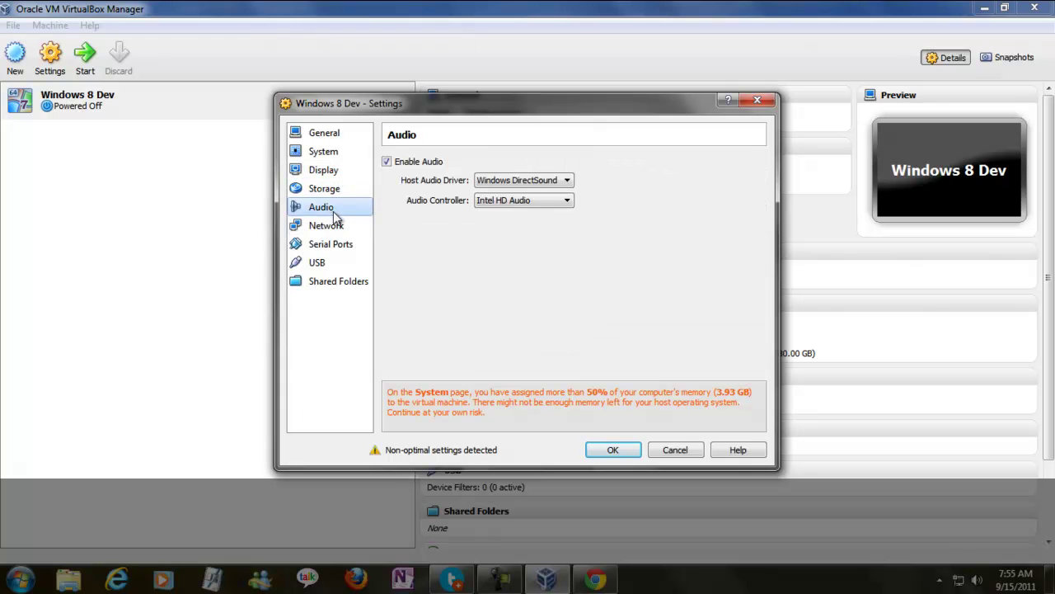
pyautogui.click(333, 227)
pyautogui.click(338, 244)
pyautogui.click(332, 264)
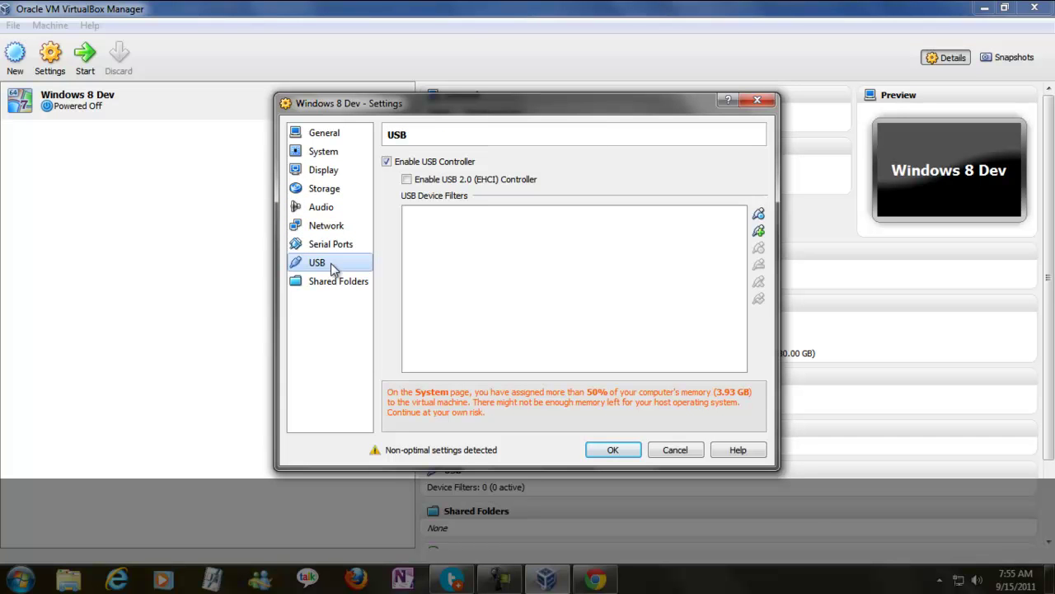
pyautogui.click(469, 179)
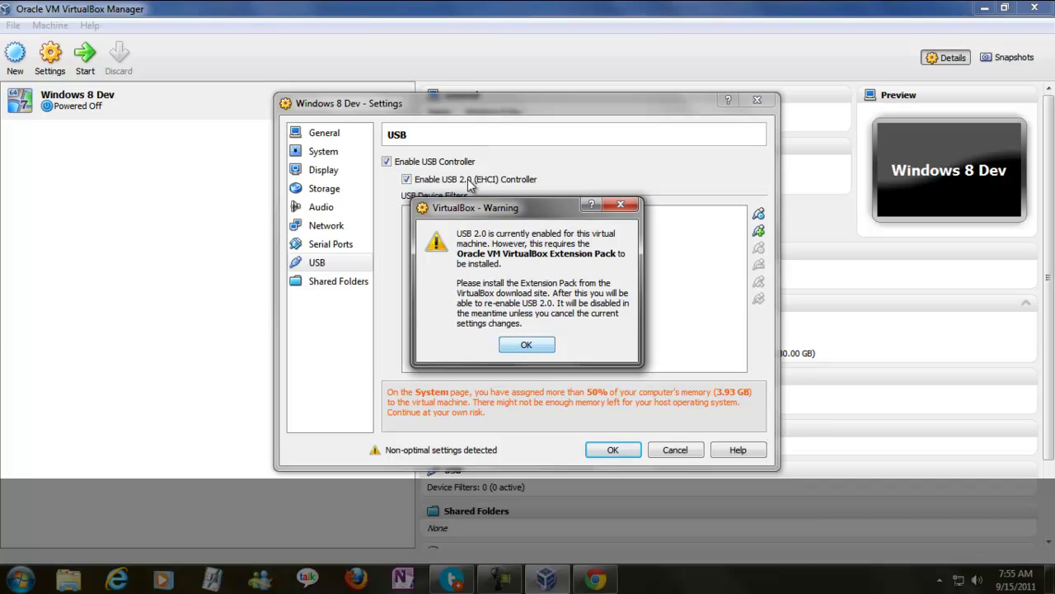
pyautogui.press('Return')
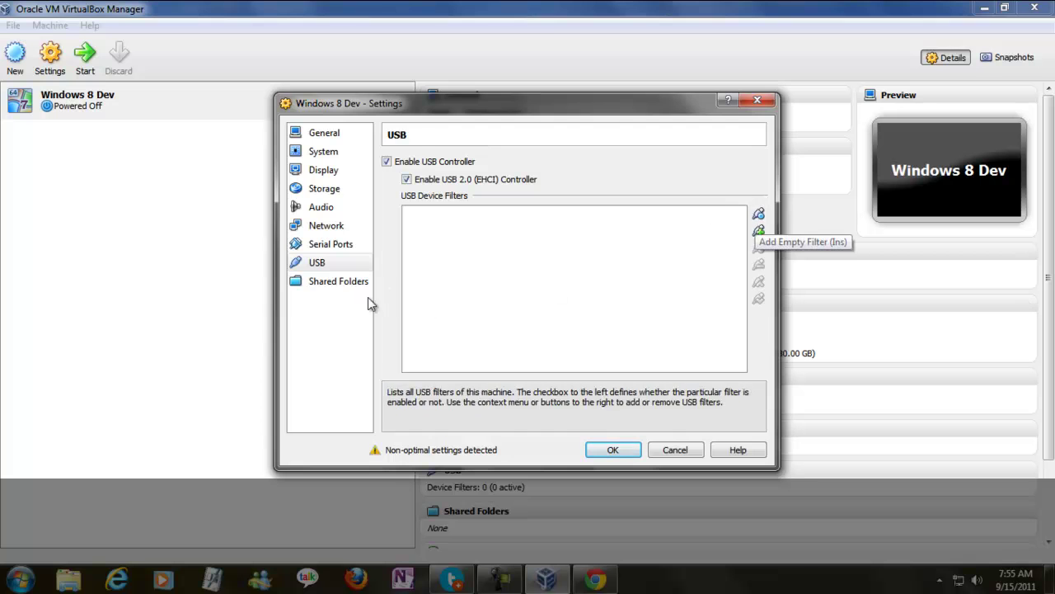
# - Start adding a shared folder to the machine and choose the host's Cloud (D:) drive as its path
pyautogui.click(327, 283)
pyautogui.click(758, 178)
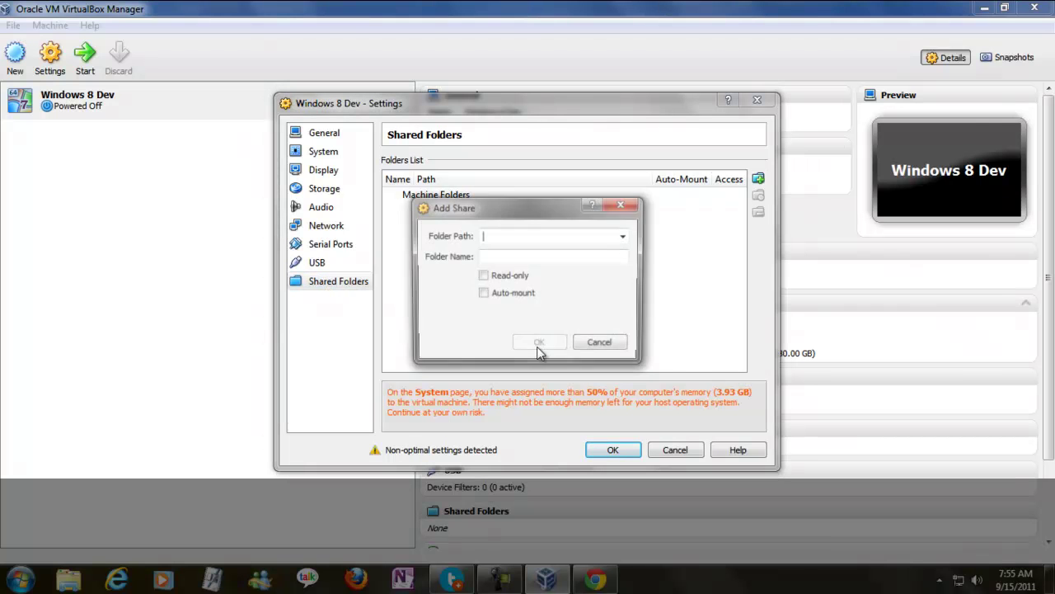
pyautogui.click(624, 236)
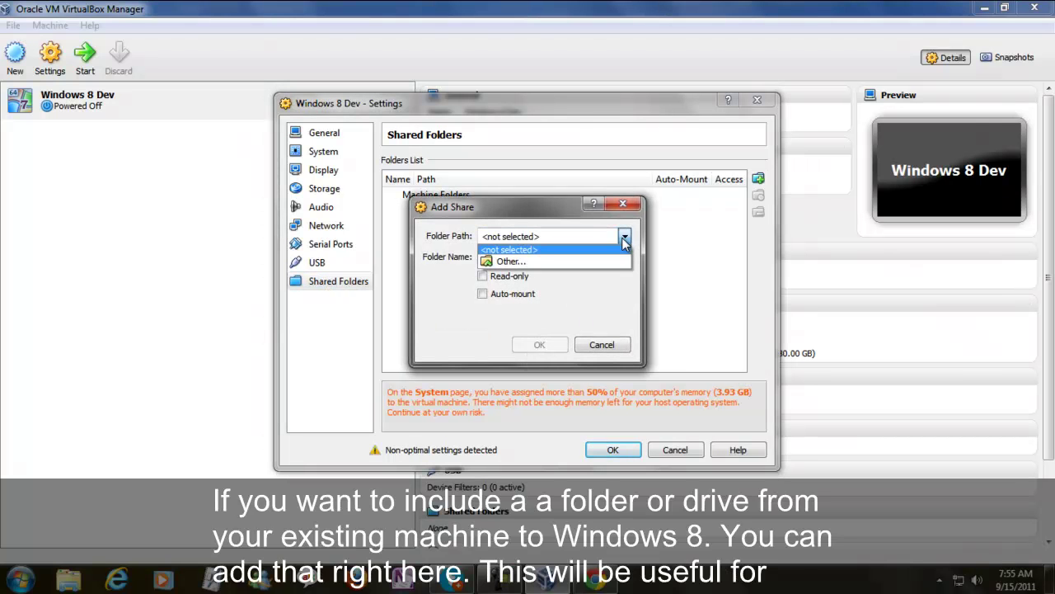
pyautogui.click(604, 262)
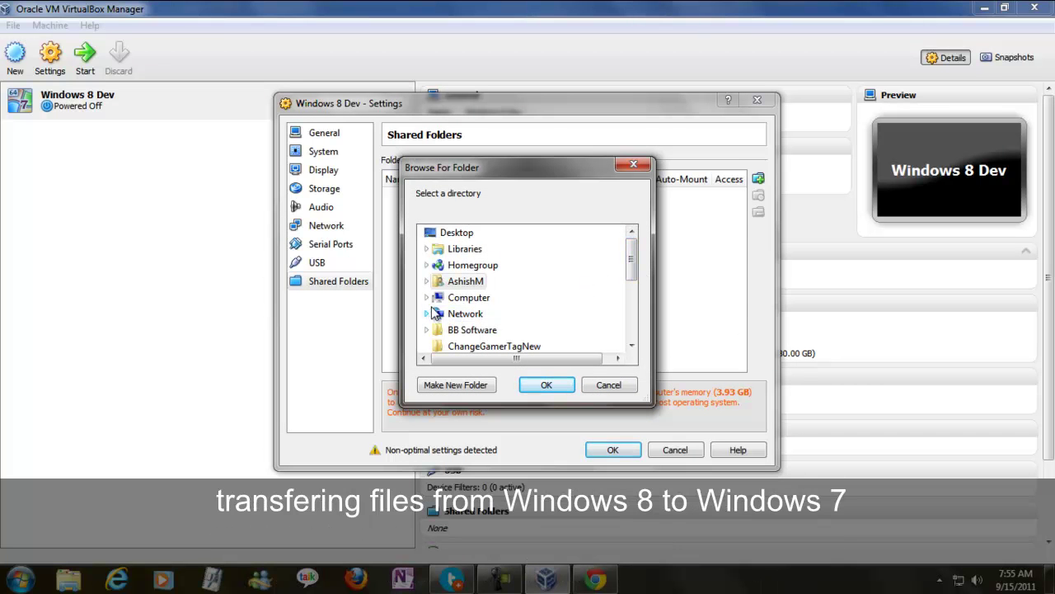
pyautogui.click(426, 298)
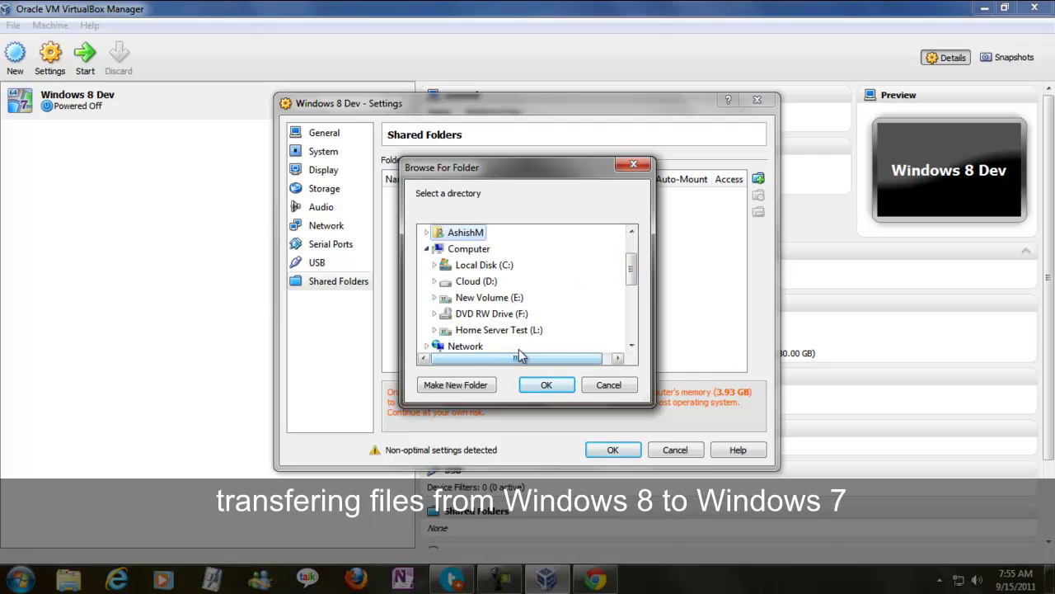
pyautogui.click(486, 283)
pyautogui.click(546, 385)
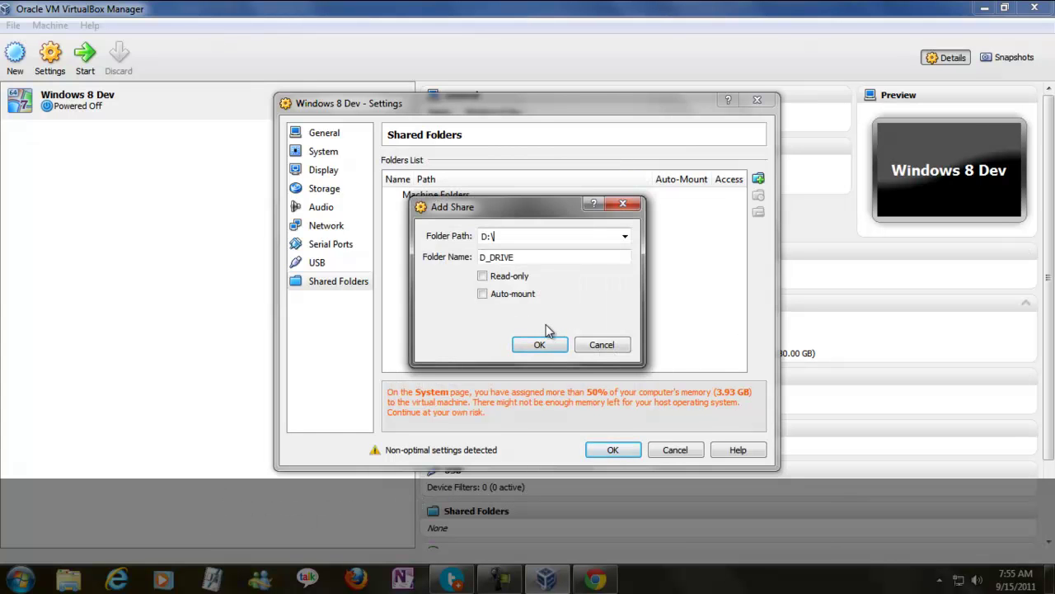
# - Name the share Cloud, enable auto-mount for it and add it to the machine's shared folders
pyautogui.moveTo(536, 257); pyautogui.dragTo(498, 258)
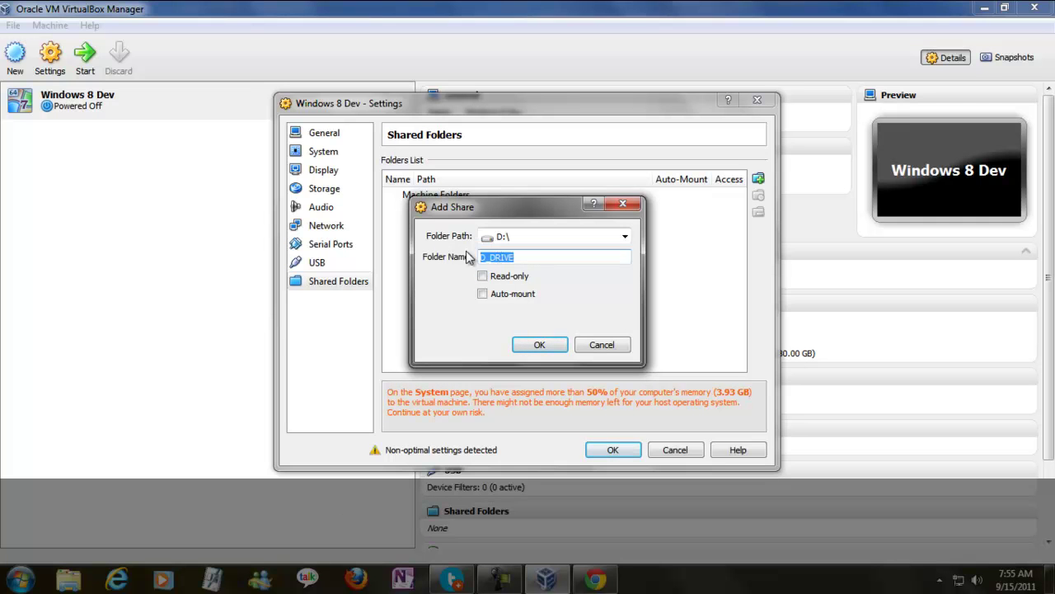
pyautogui.write('Cloud')
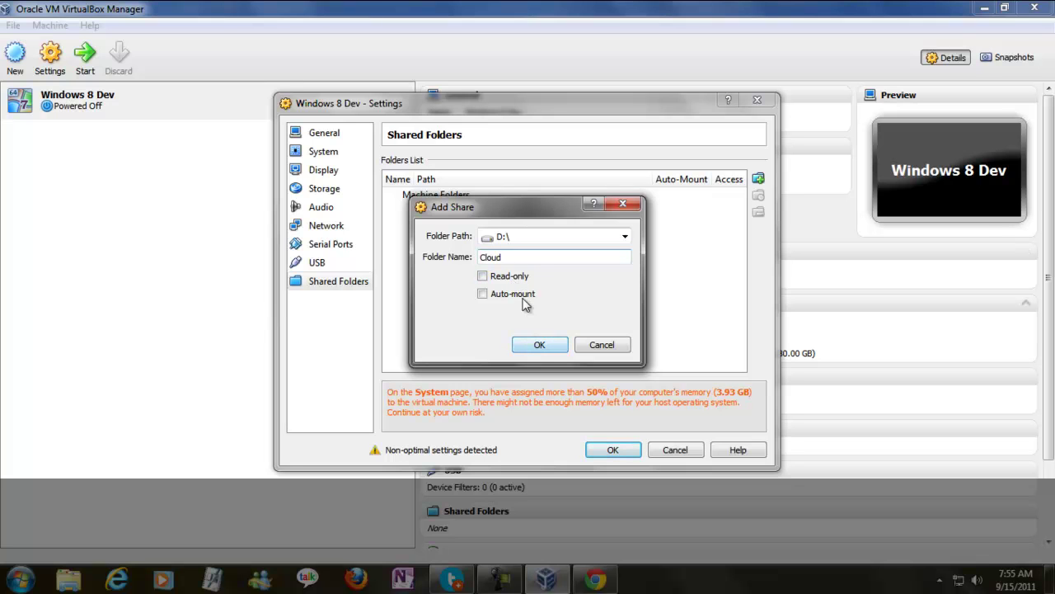
pyautogui.click(526, 295)
pyautogui.click(538, 344)
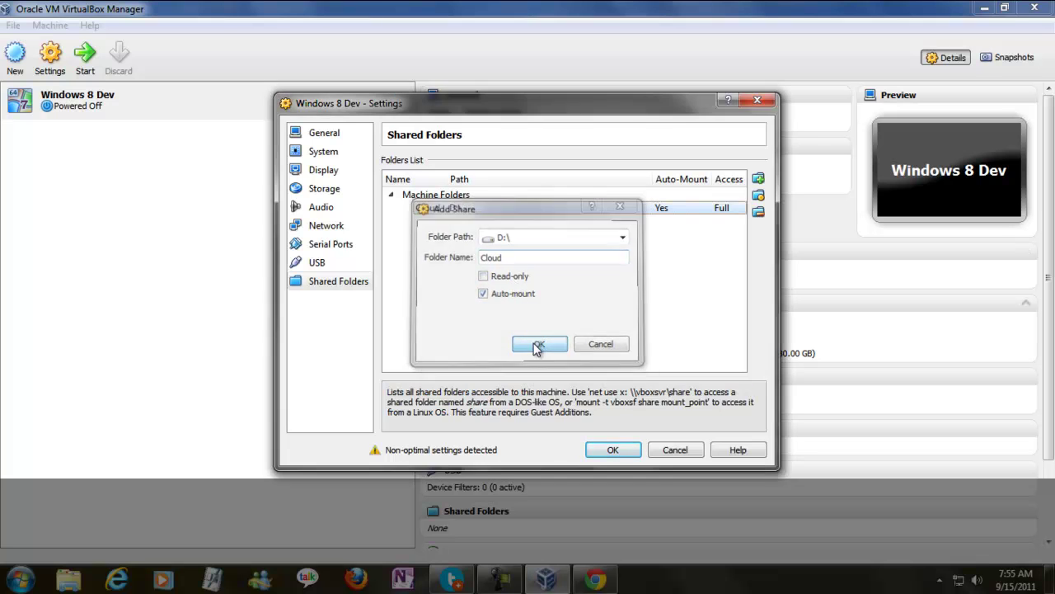
# - Recheck the USB, motherboard, processor, acceleration and general options, and save the machine's settings
pyautogui.click(320, 266)
pyautogui.click(328, 152)
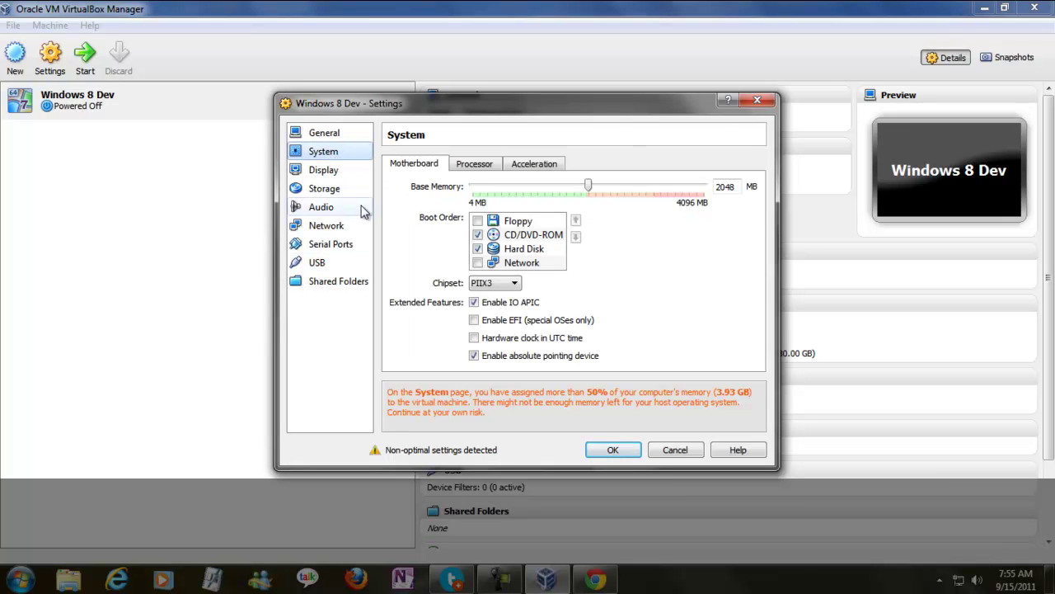
pyautogui.click(485, 166)
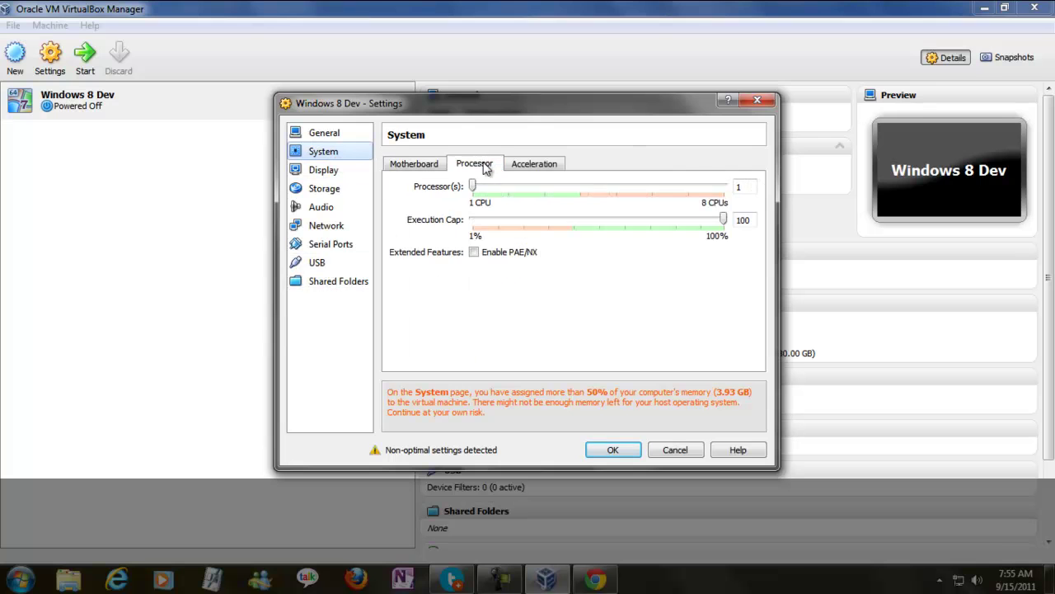
pyautogui.click(532, 167)
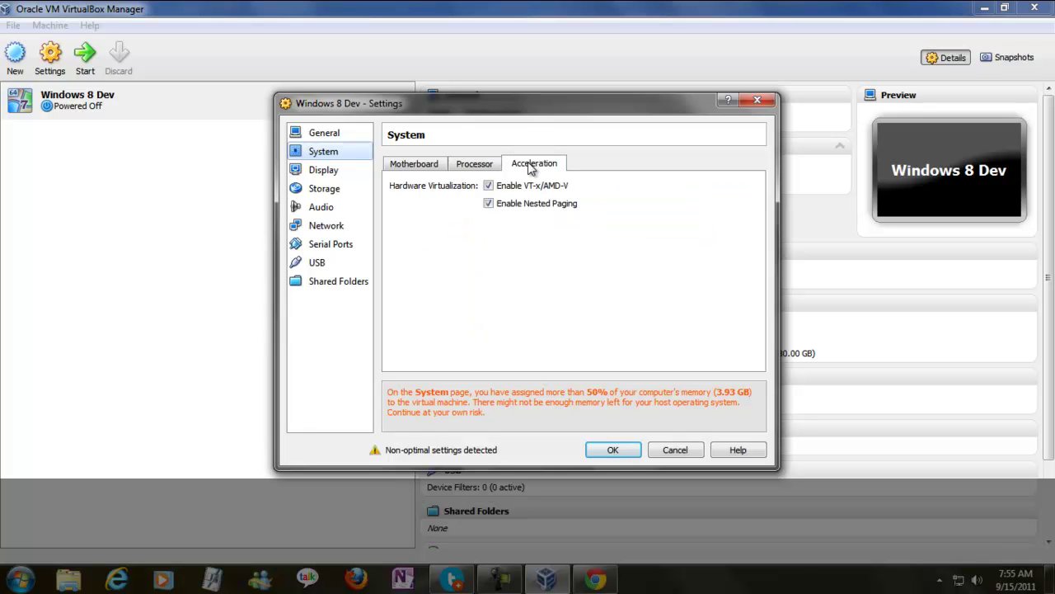
pyautogui.click(423, 170)
pyautogui.click(334, 139)
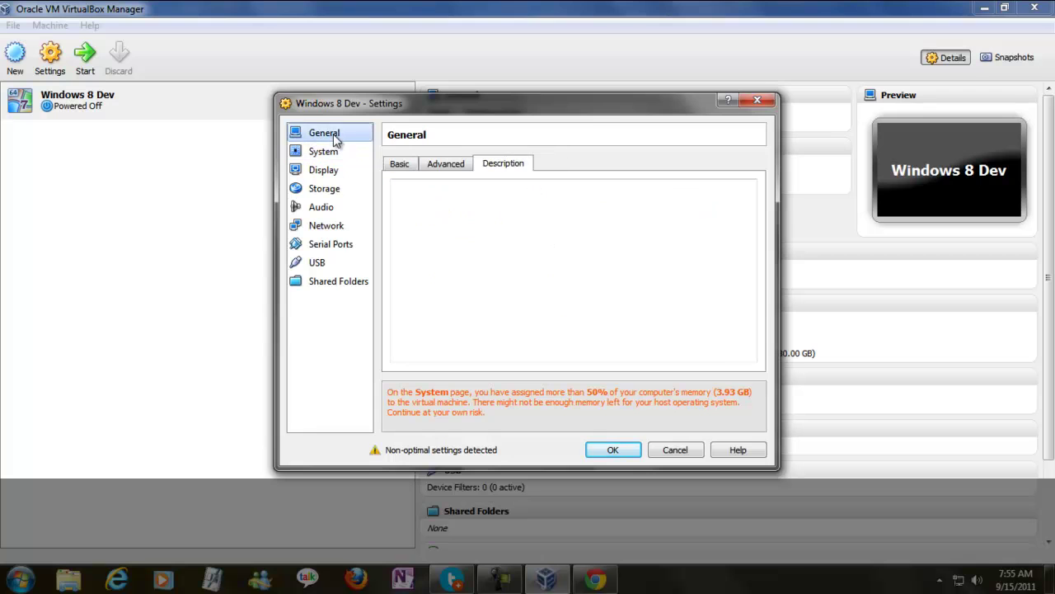
pyautogui.click(452, 166)
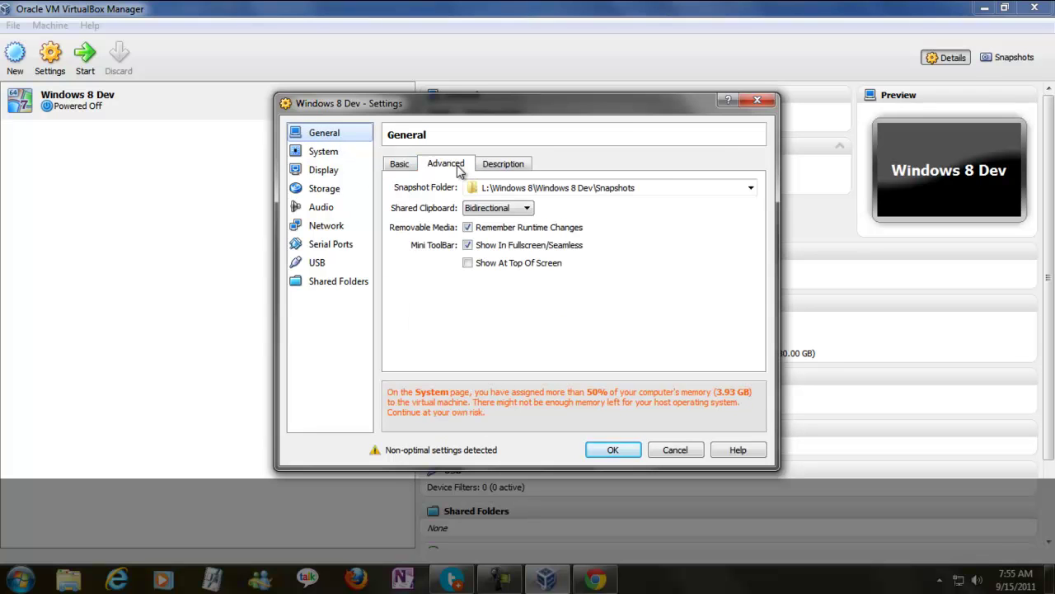
pyautogui.click(399, 164)
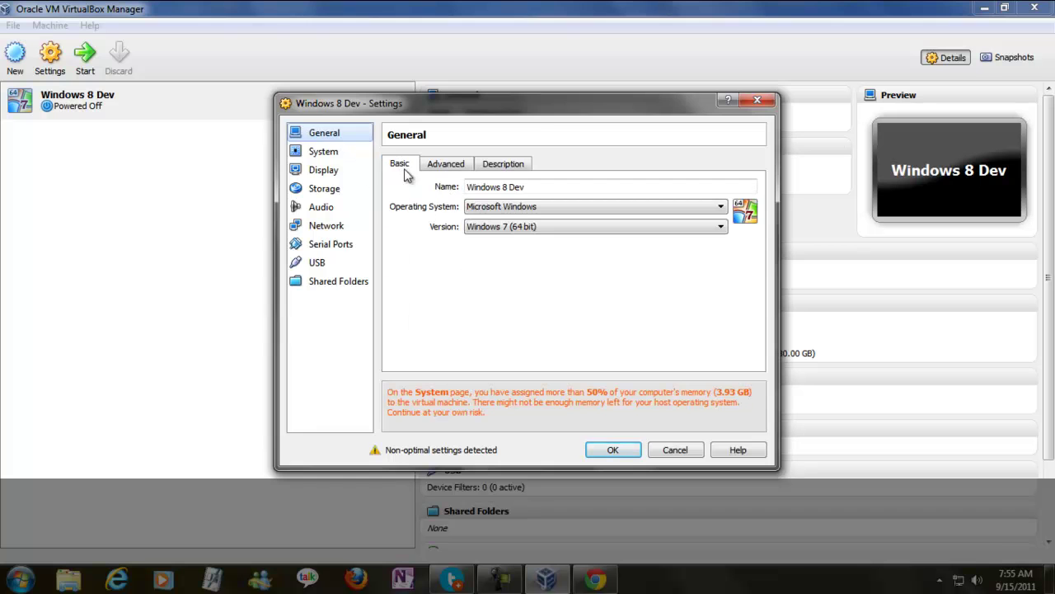
pyautogui.click(625, 451)
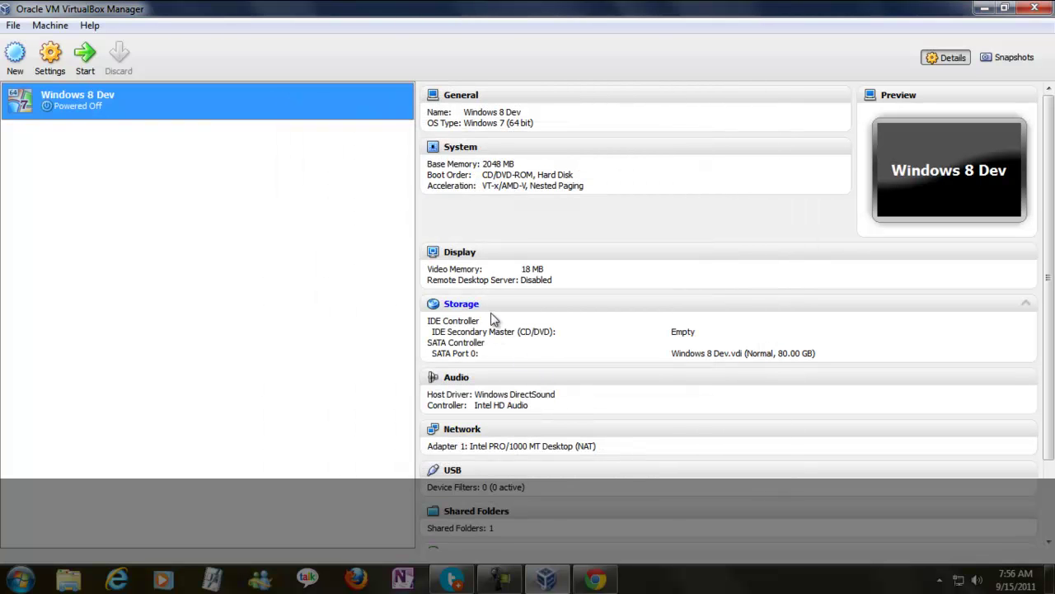
# - Power on the Windows 8 Dev machine, dismiss the keyboard capture notice and proceed to the wizard's installation media selection
pyautogui.click(85, 59)
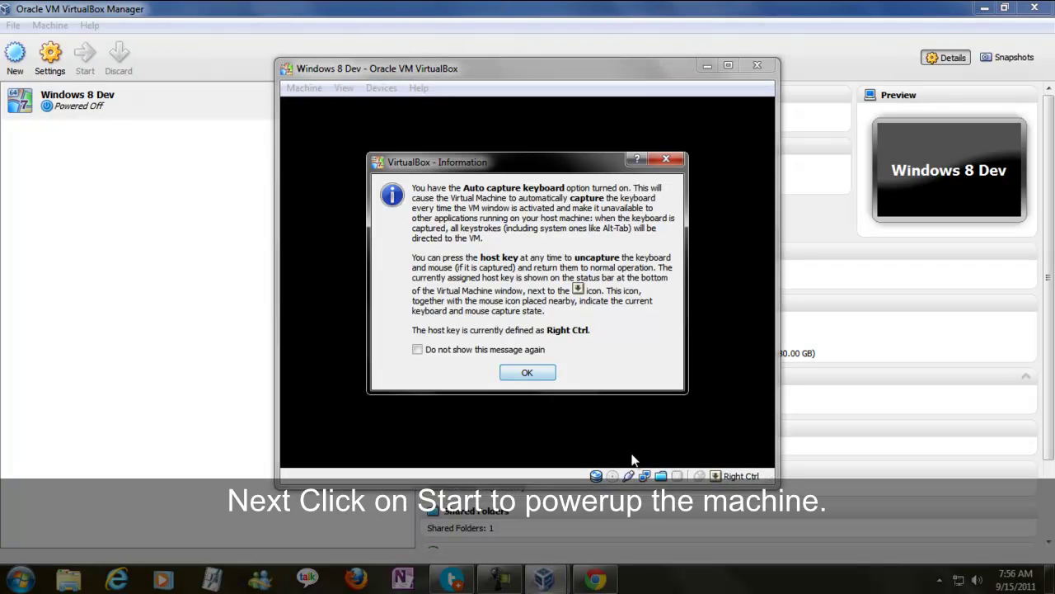
pyautogui.click(537, 373)
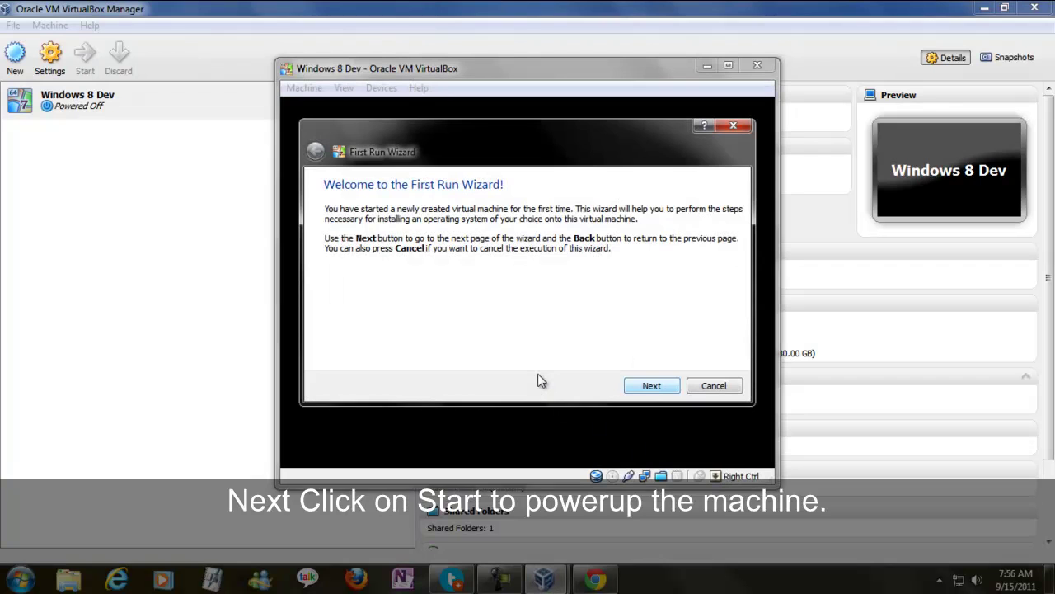
pyautogui.click(651, 385)
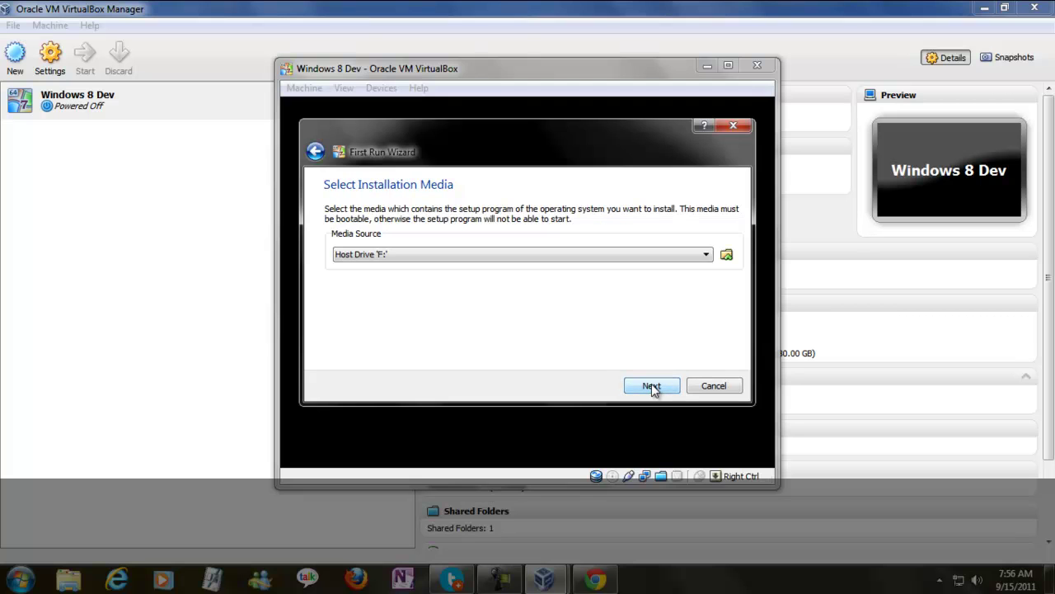
# - Choose WindowsDeveloperPreview-64bit-English.iso from the Home Server Test (L:) drive as the installation media and boot the machine from it
pyautogui.click(581, 254)
pyautogui.click(581, 254)
pyautogui.click(725, 256)
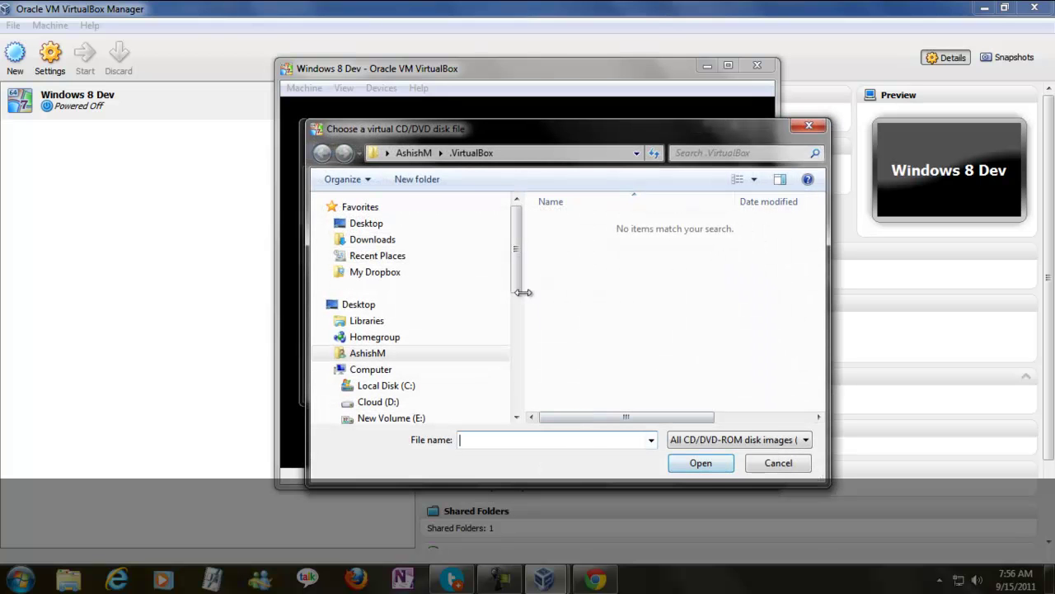
pyautogui.moveTo(518, 276); pyautogui.dragTo(431, 332)
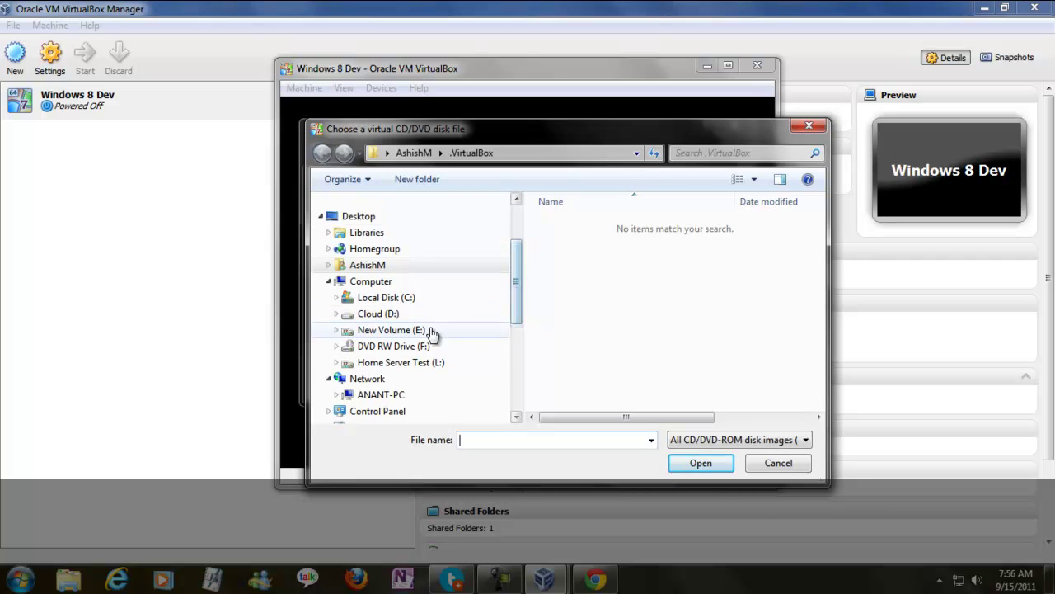
pyautogui.click(426, 362)
pyautogui.moveTo(817, 272); pyautogui.dragTo(812, 376)
pyautogui.doubleClick(746, 350)
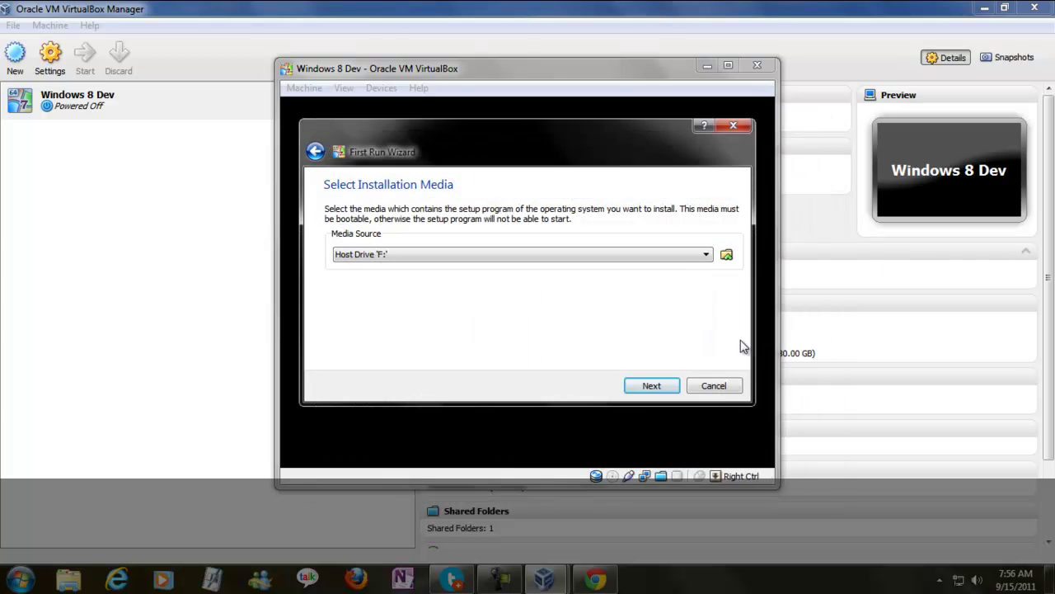
pyautogui.click(657, 389)
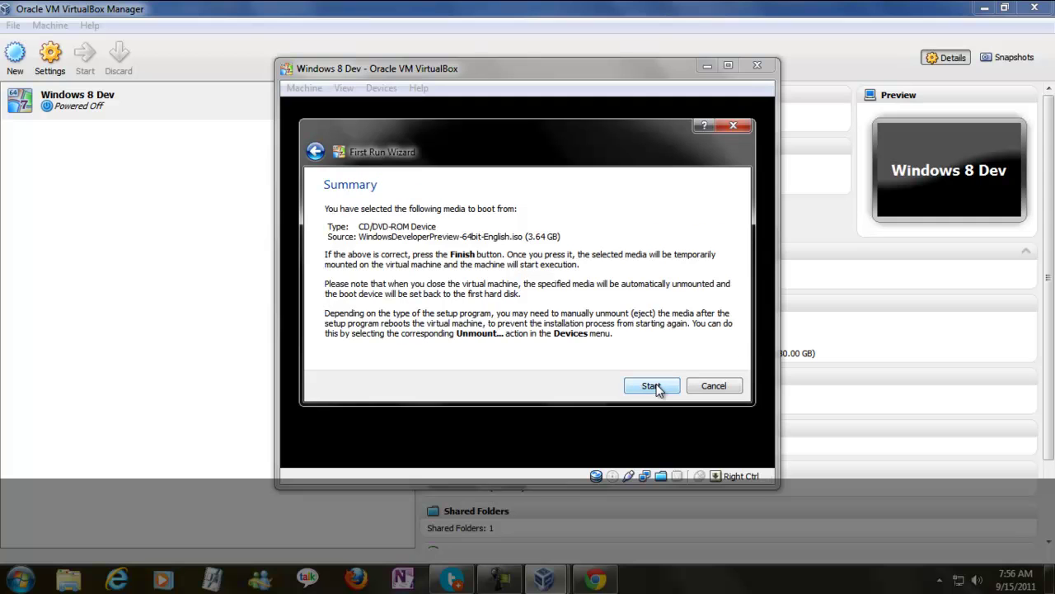
pyautogui.click(651, 386)
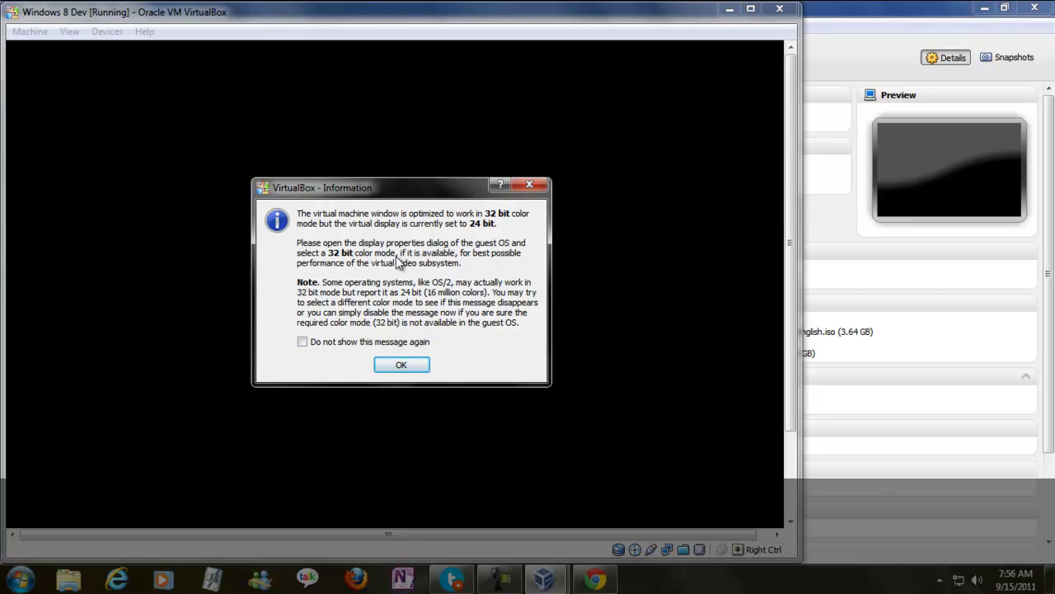
# - Dismiss the color mode and mouse pointer integration notices, and move the machine's window toward the middle of the screen
pyautogui.click(408, 365)
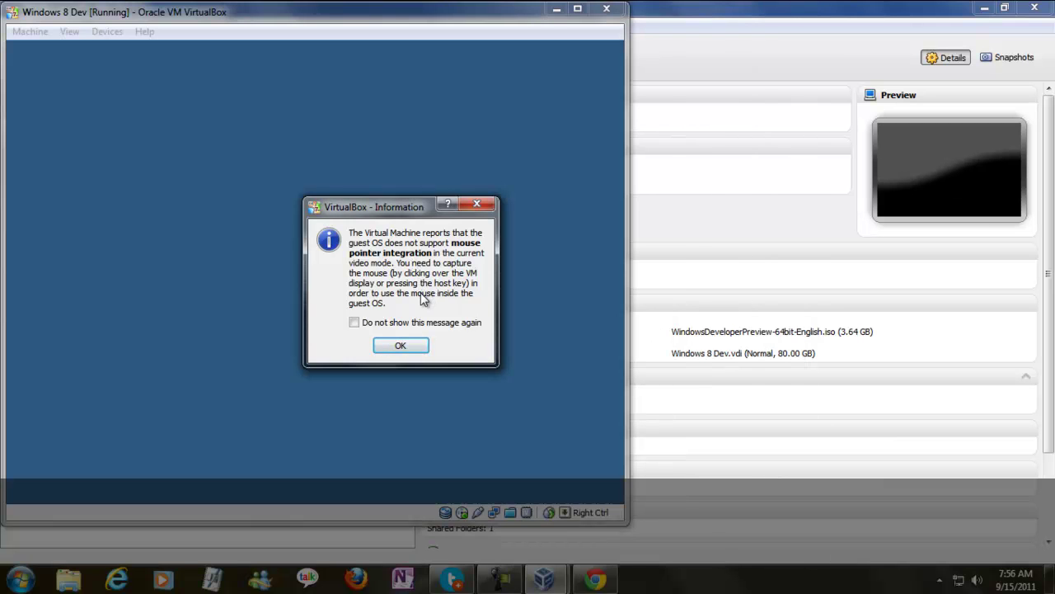
pyautogui.click(400, 346)
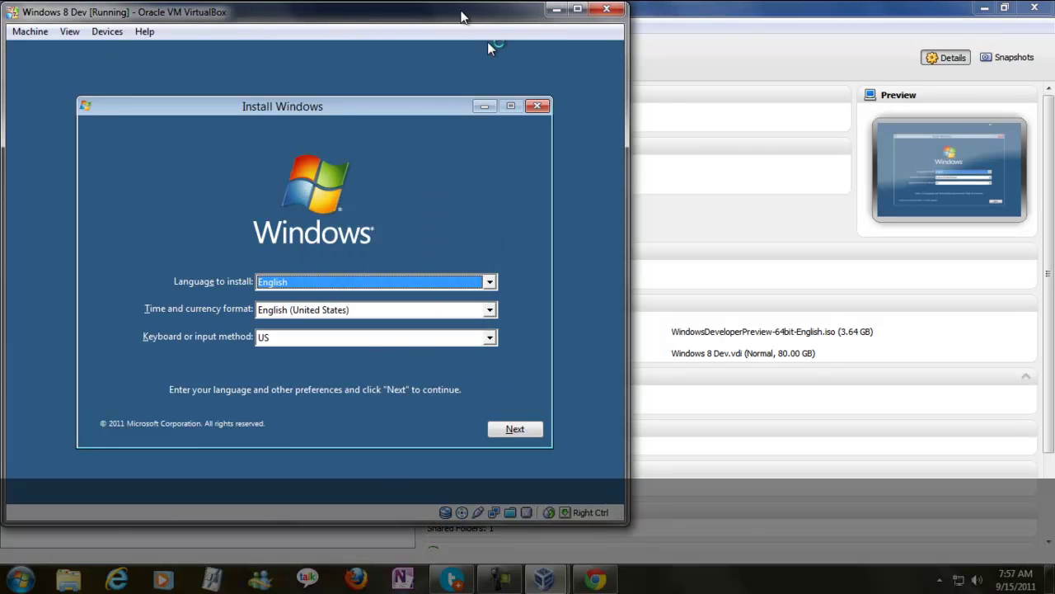
pyautogui.moveTo(461, 16); pyautogui.dragTo(695, 16)
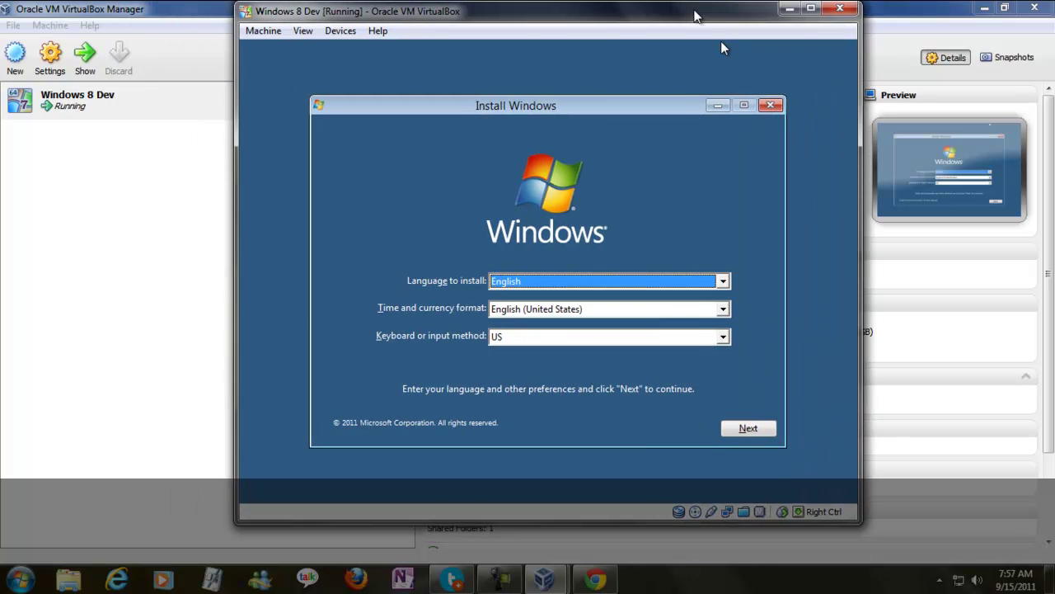
# - Check the running machine's video and remote display settings, close them without changes and return to the Windows setup window
pyautogui.click(169, 118)
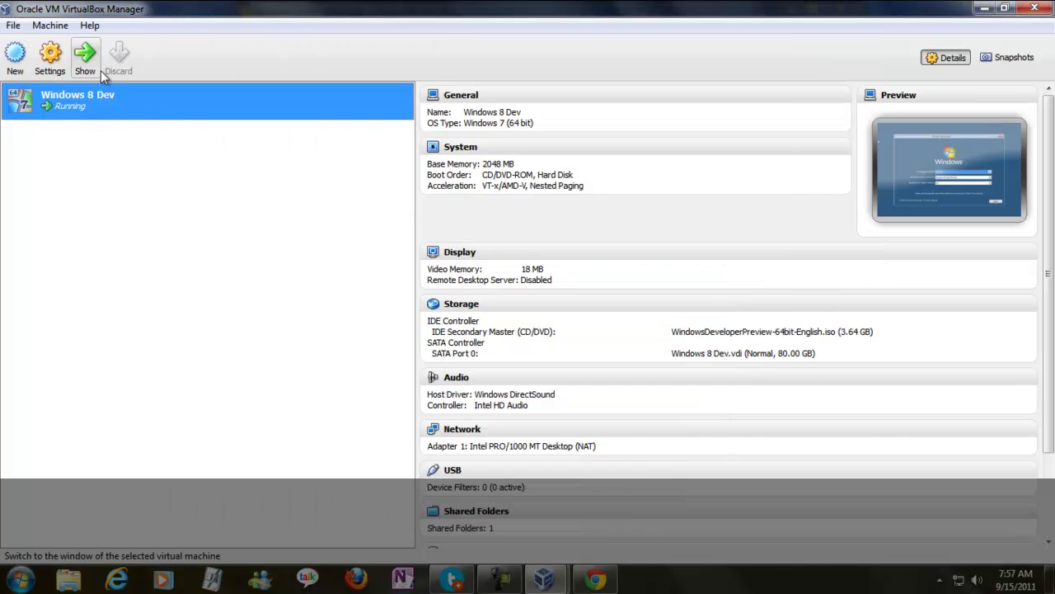
pyautogui.click(49, 64)
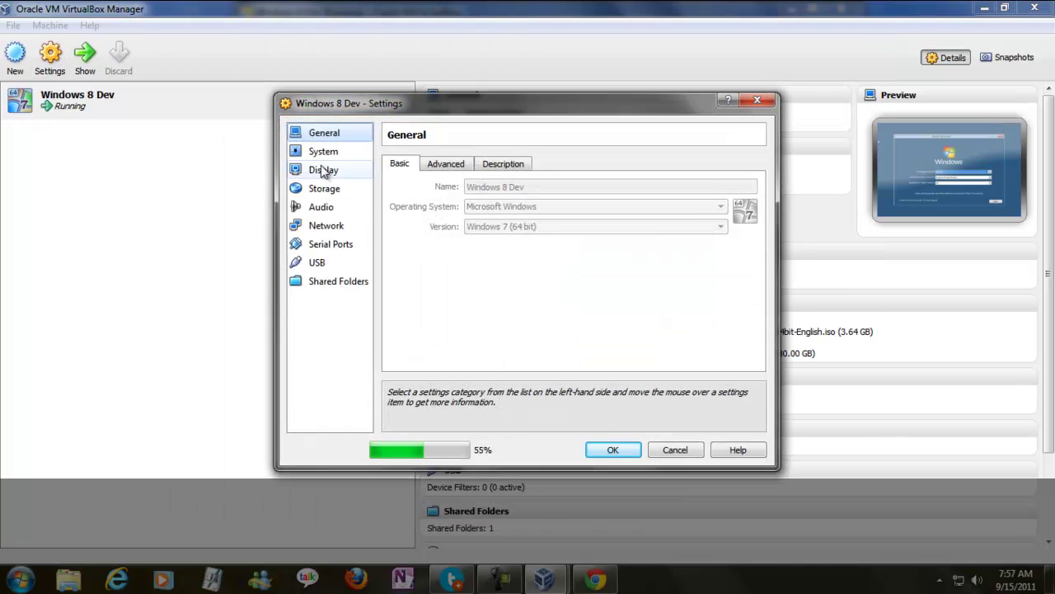
pyautogui.click(323, 171)
pyautogui.click(469, 167)
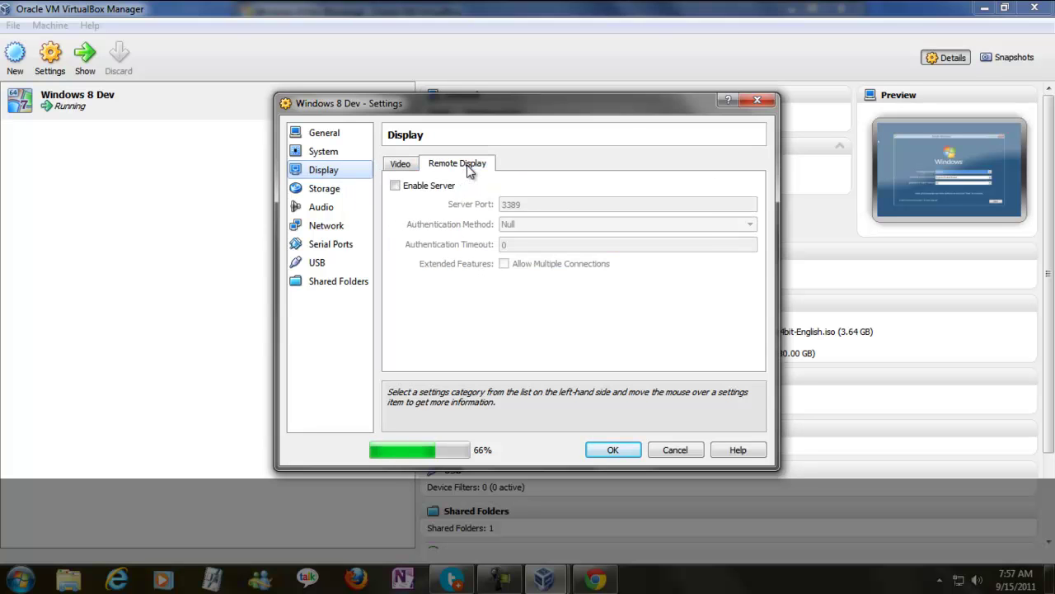
pyautogui.click(404, 166)
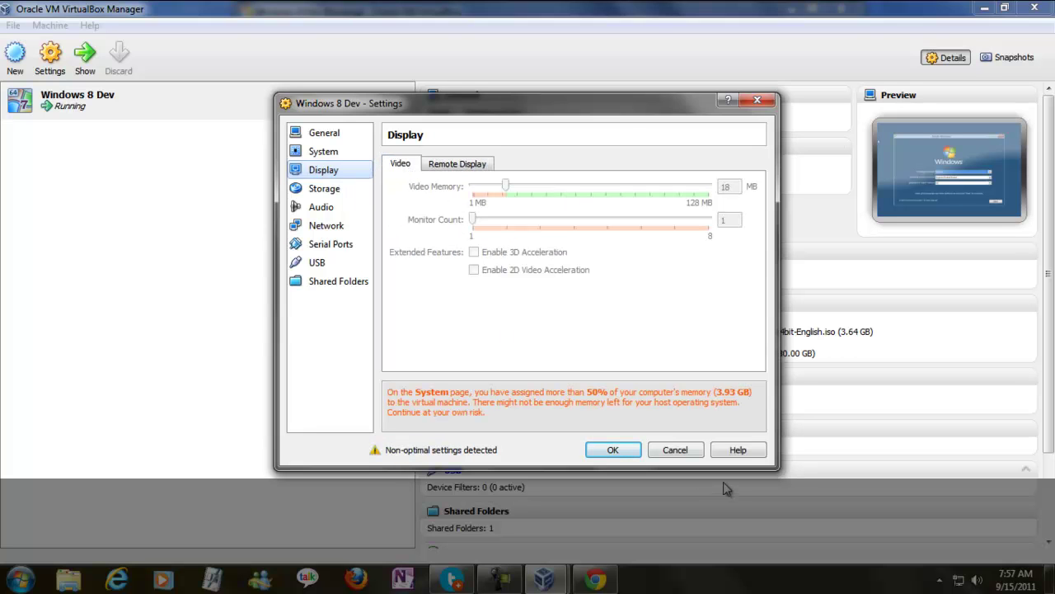
pyautogui.click(683, 456)
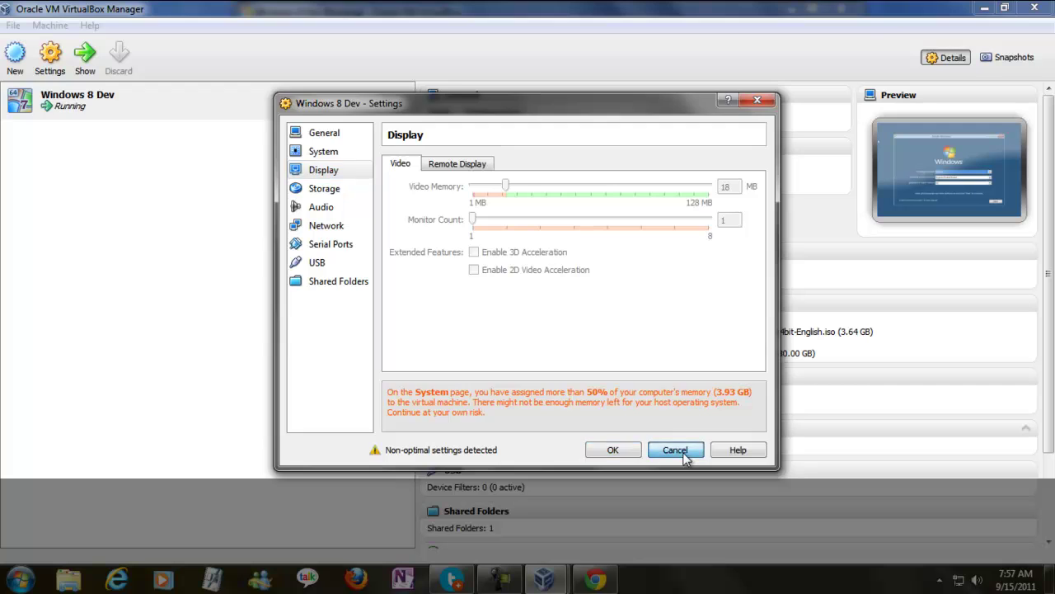
pyautogui.moveTo(559, 585)
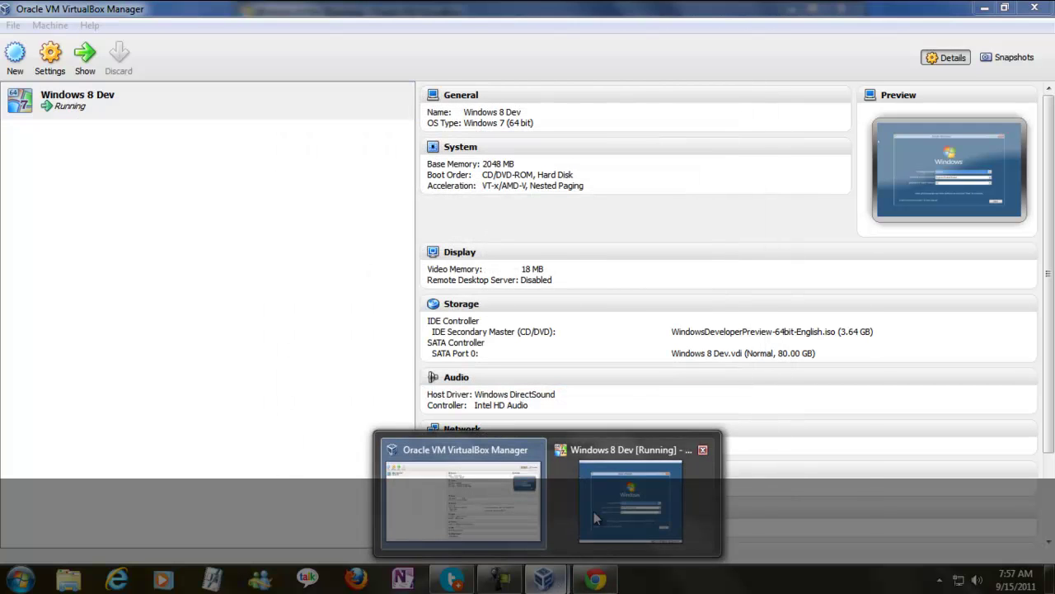
pyautogui.click(597, 495)
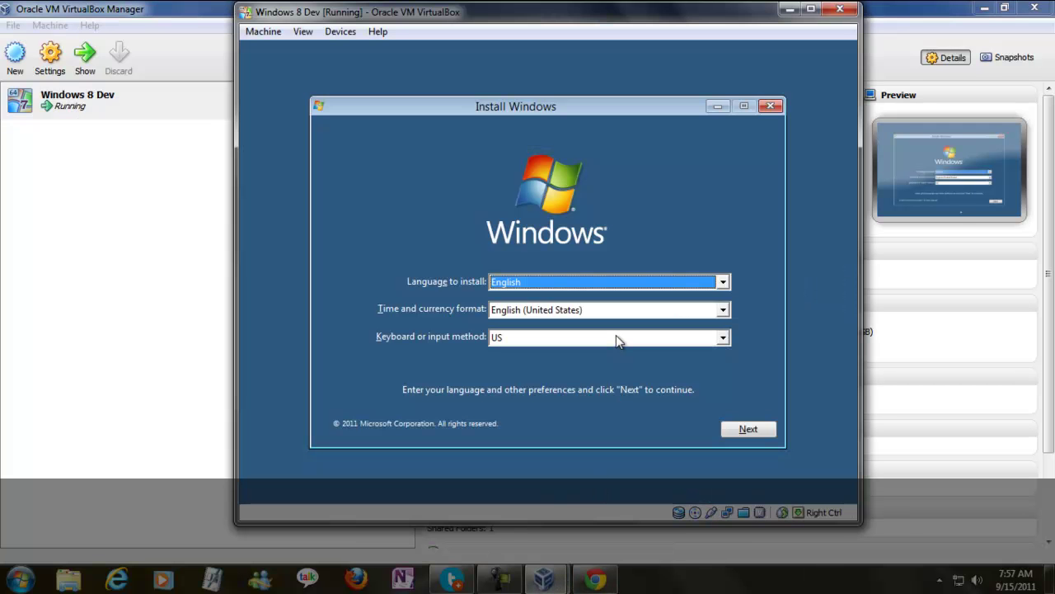
# - Keep the default language, format and keyboard options, start the Windows installation and accept the license terms
pyautogui.click(756, 428)
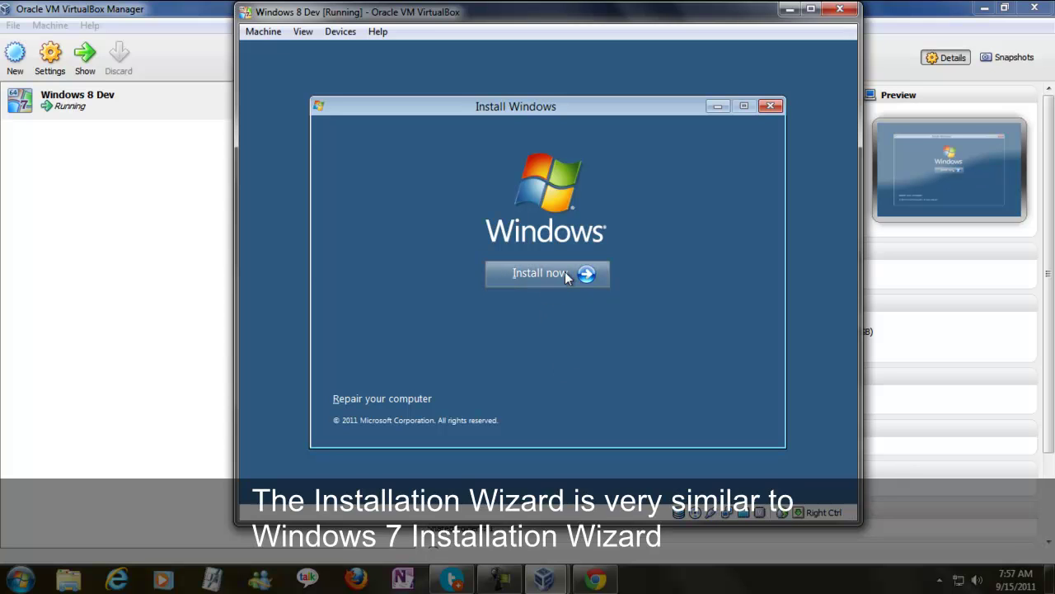
pyautogui.click(565, 271)
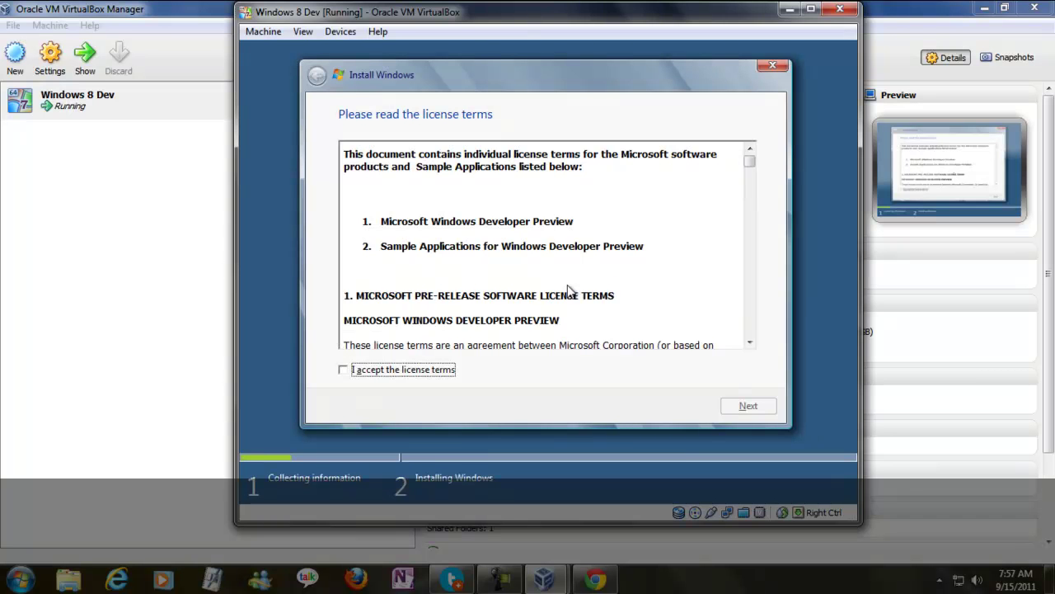
pyautogui.click(409, 371)
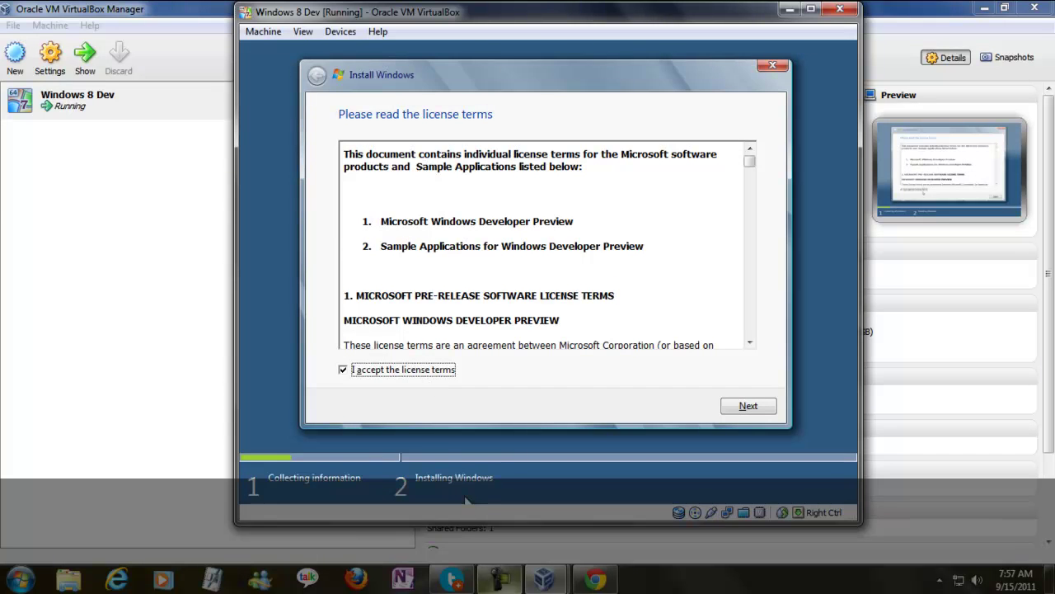
pyautogui.click(747, 410)
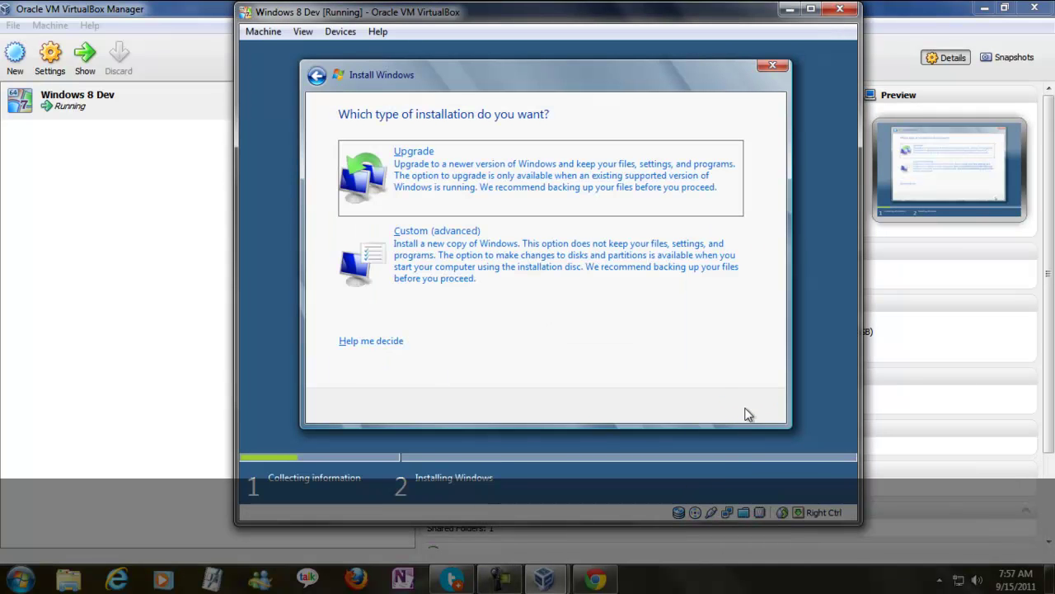
# - Choose the Custom (advanced) installation and install Windows on the unallocated space of Disk 0
pyautogui.click(553, 281)
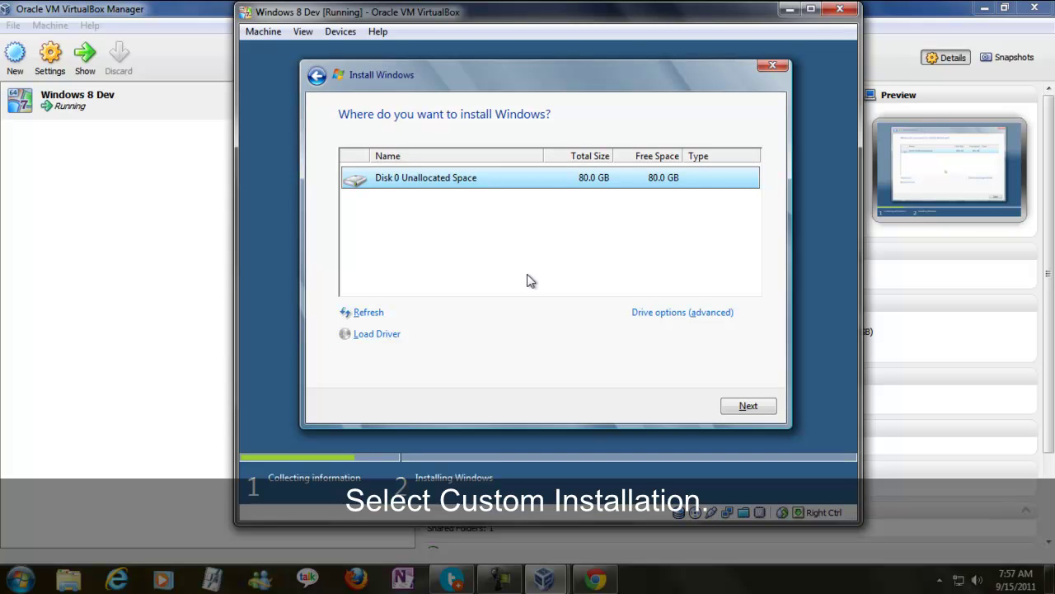
pyautogui.click(648, 313)
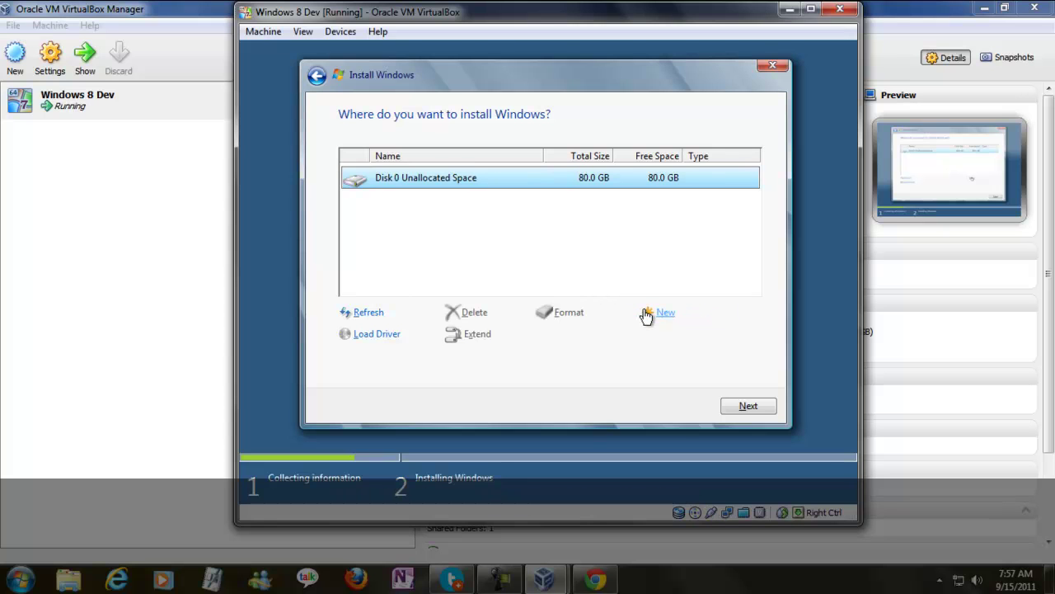
pyautogui.click(367, 314)
pyautogui.click(737, 408)
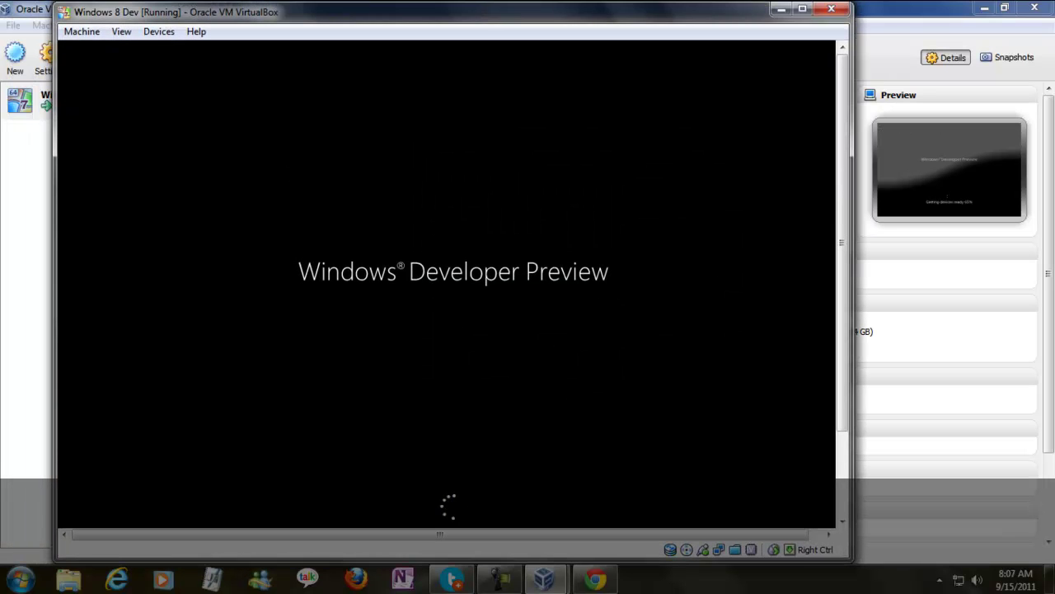
# - Maximize the virtual machine's window while Windows prepares devices and the system
pyautogui.moveTo(843, 358); pyautogui.dragTo(826, 464)
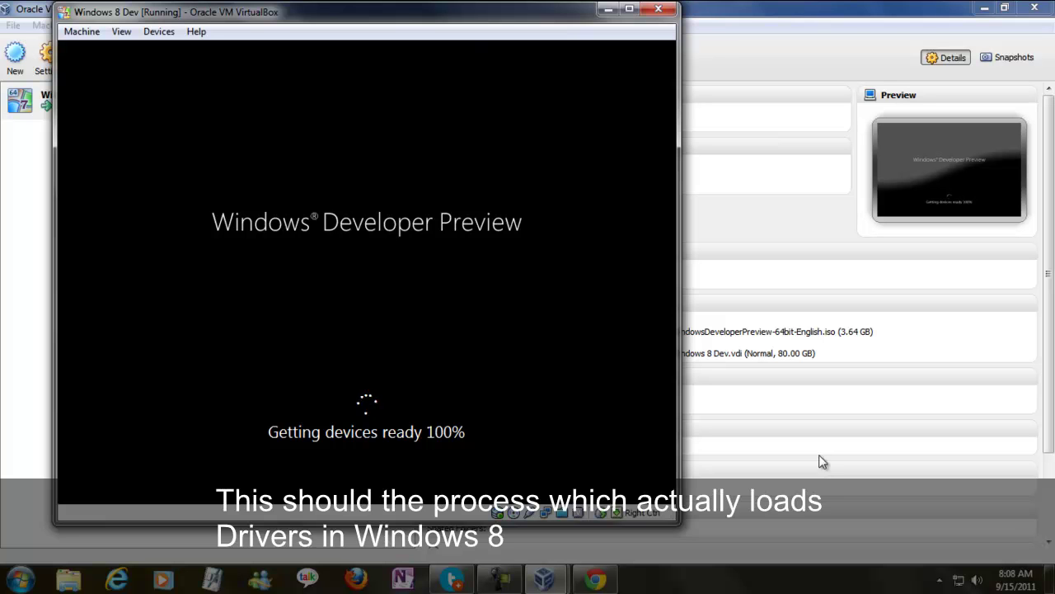
pyautogui.moveTo(424, 16); pyautogui.dragTo(567, 8)
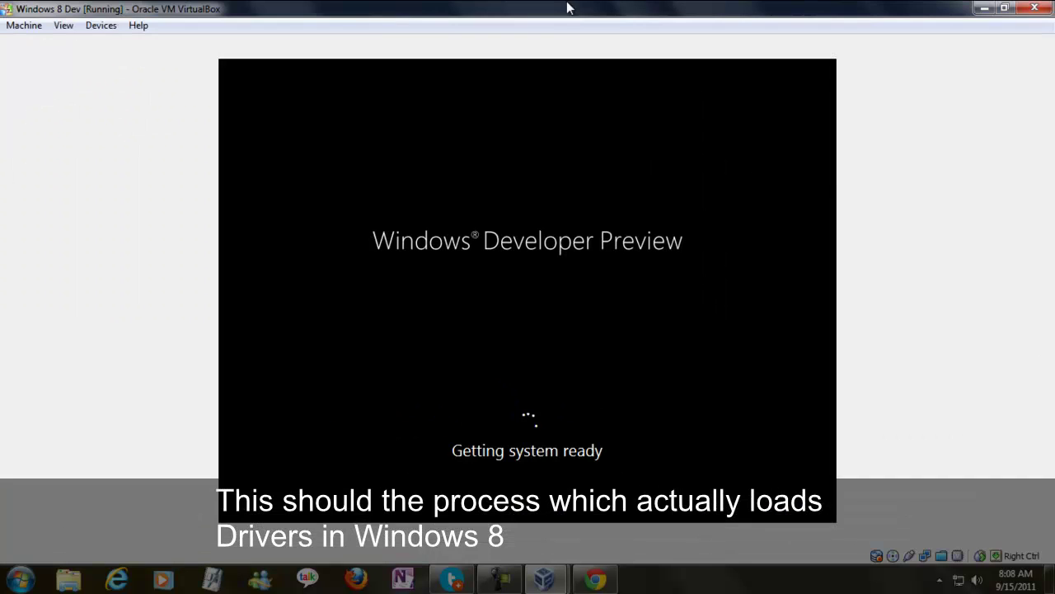
pyautogui.doubleClick(608, 9)
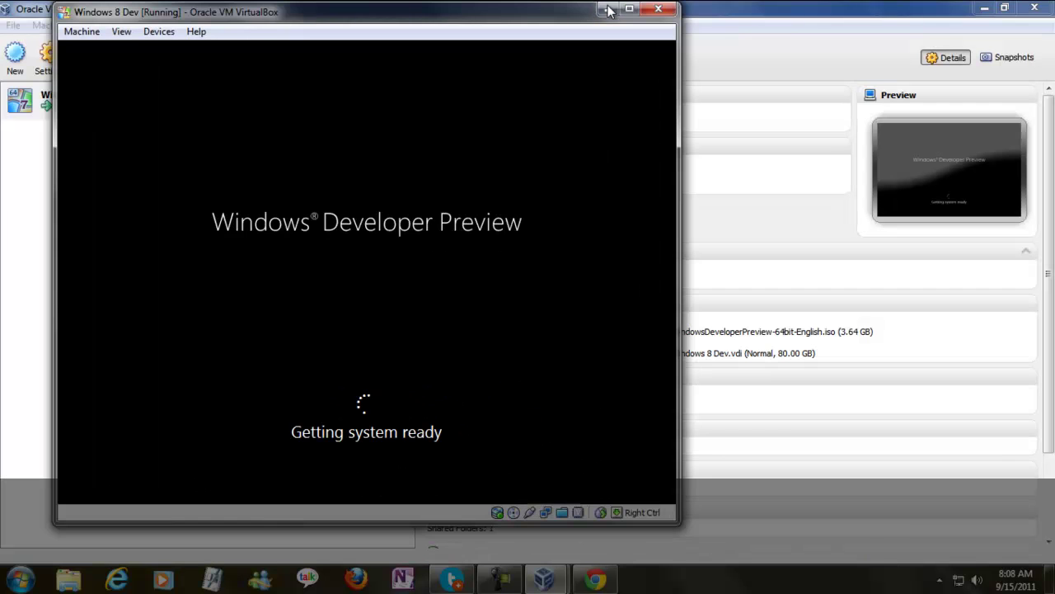
pyautogui.doubleClick(528, 14)
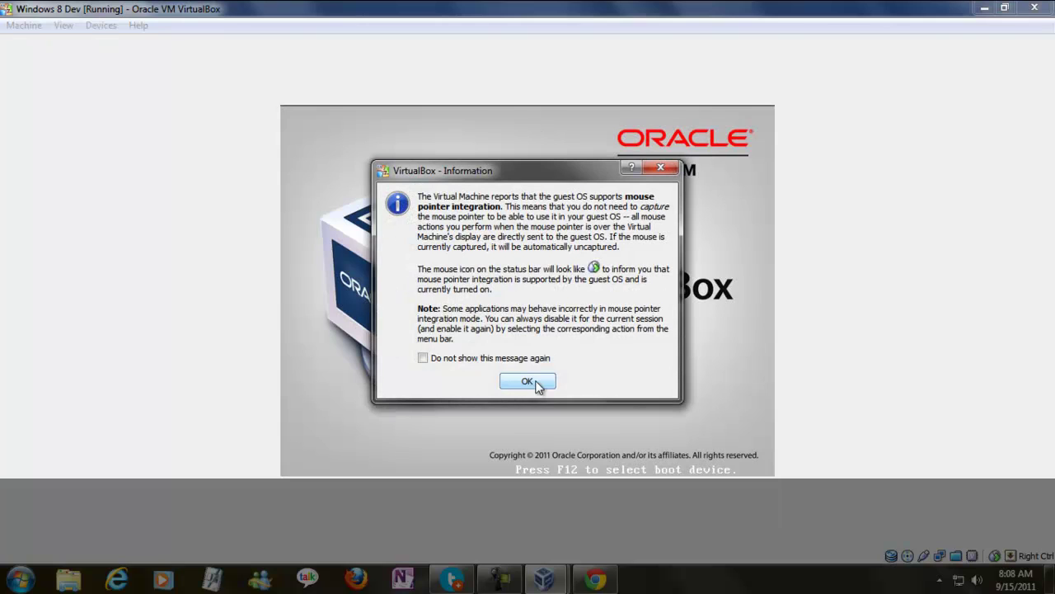
# - Dismiss the mouse pointer integration and color mode notices while the machine restarts past the CD or DVD boot prompt
pyautogui.click(526, 384)
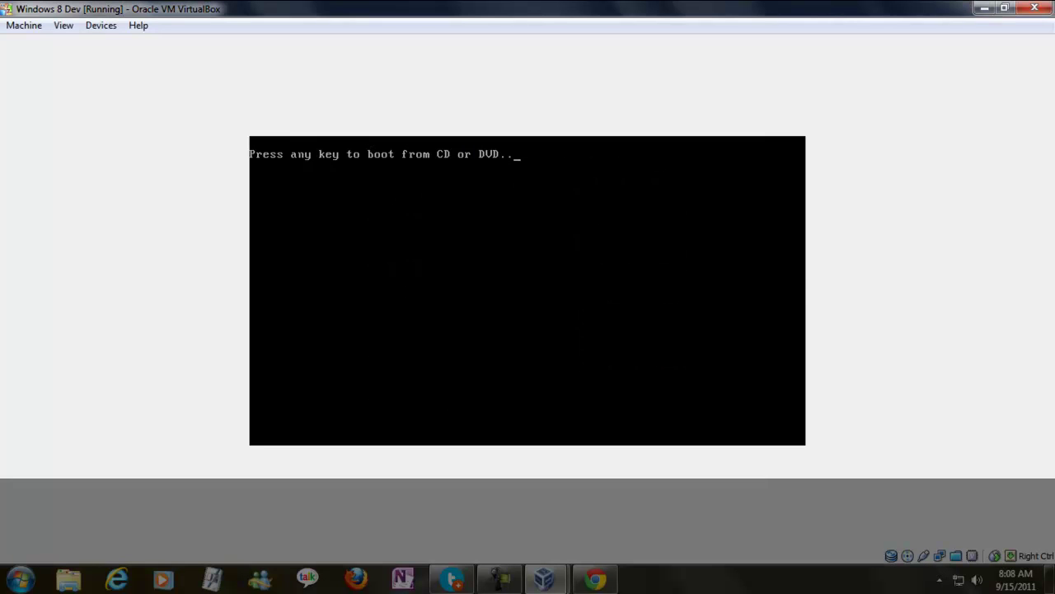
pyautogui.press('Return')
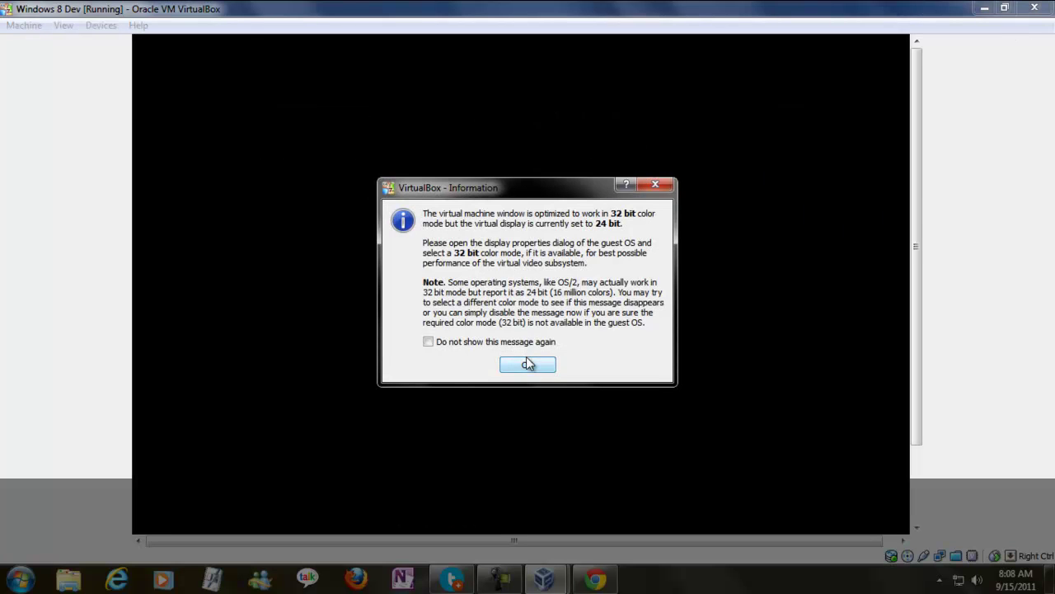
pyautogui.click(527, 364)
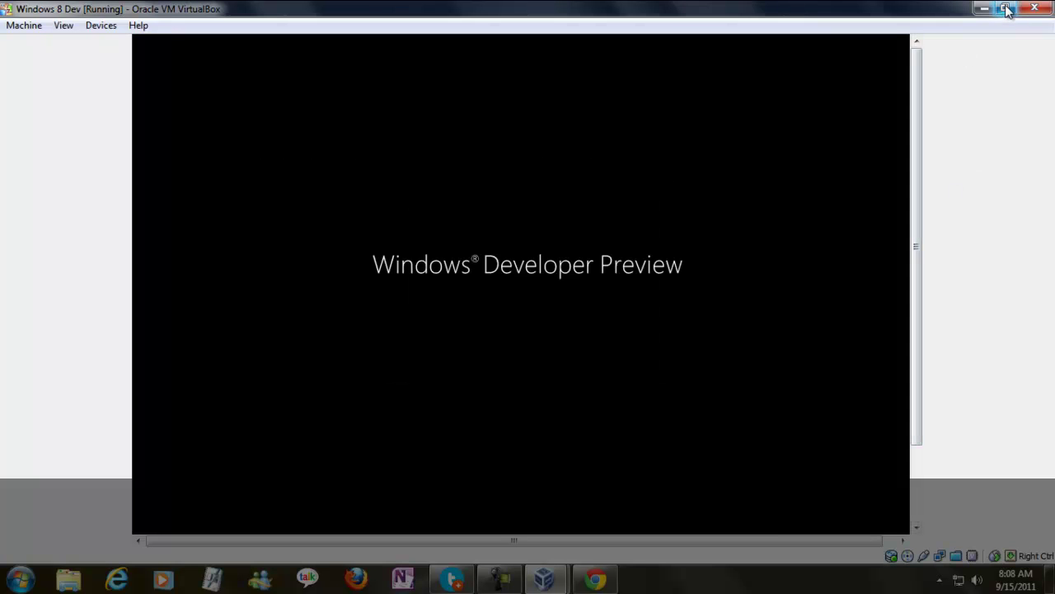
pyautogui.click(1006, 7)
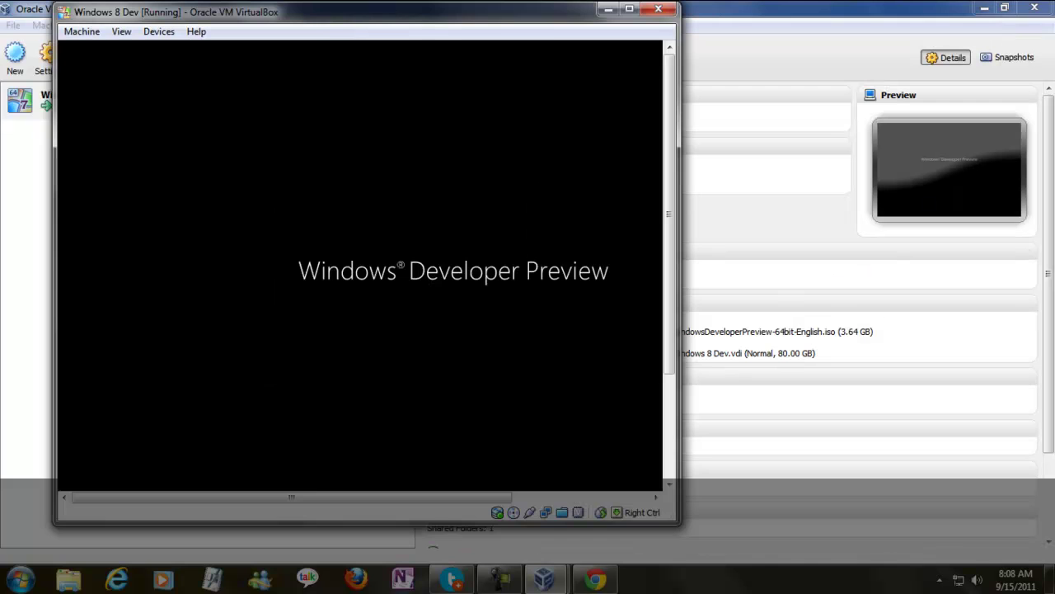
pyautogui.doubleClick(542, 17)
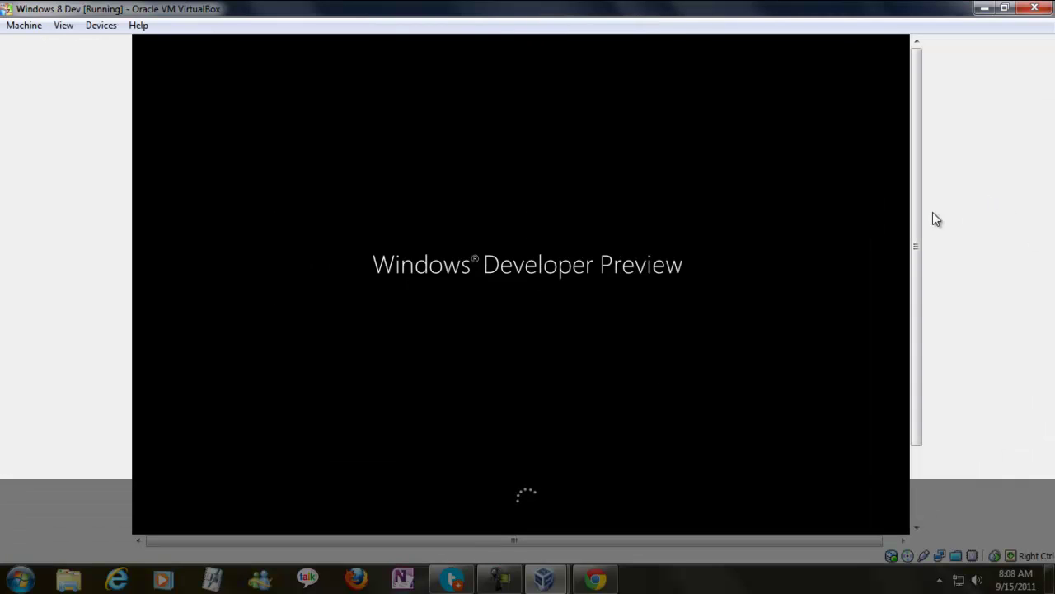
pyautogui.moveTo(917, 218); pyautogui.dragTo(916, 299)
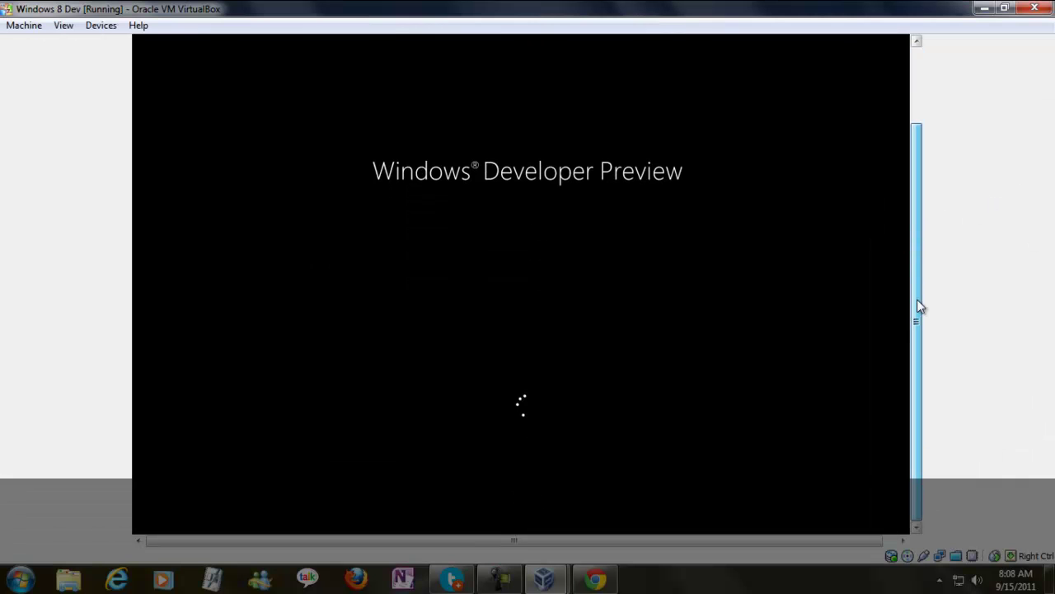
pyautogui.click(499, 360)
pyautogui.click(519, 383)
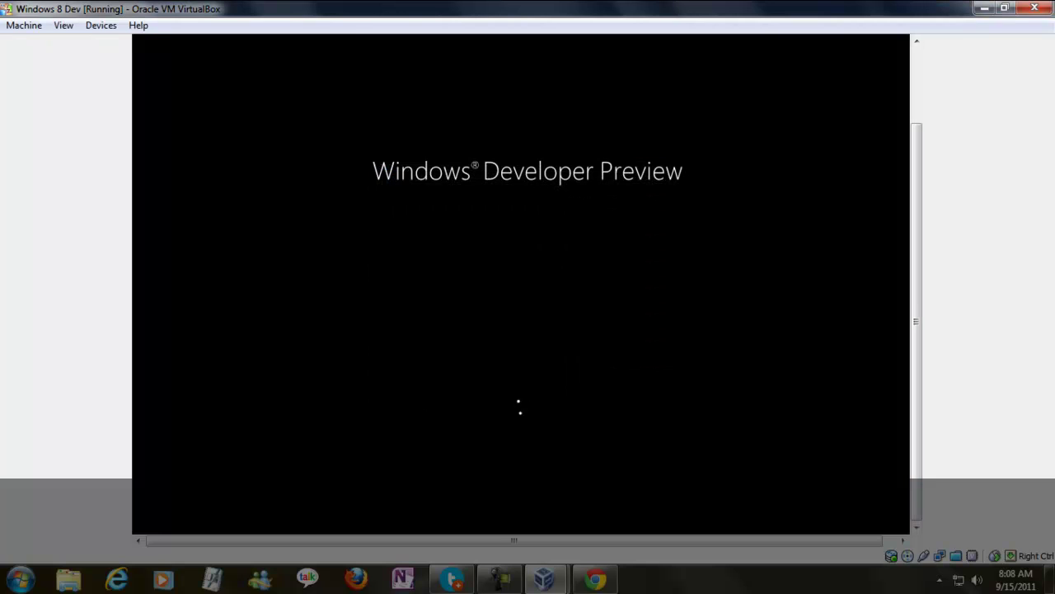